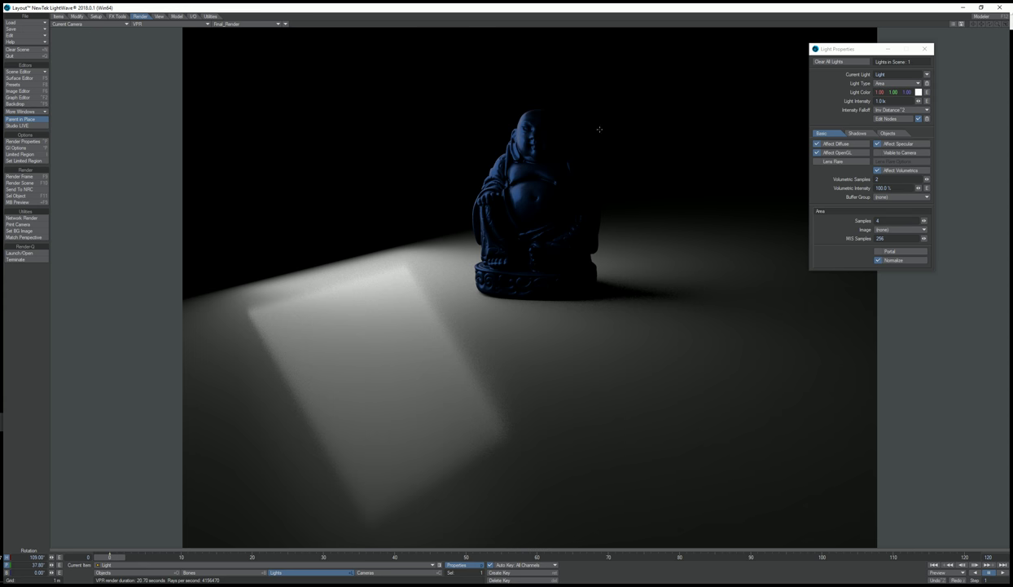
Step: Give the area light the lightwave_logo_reversed_BW.png image, briefly toggling Visible to Camera on and off
{"action": "left_click", "coordinate": [896, 83]}
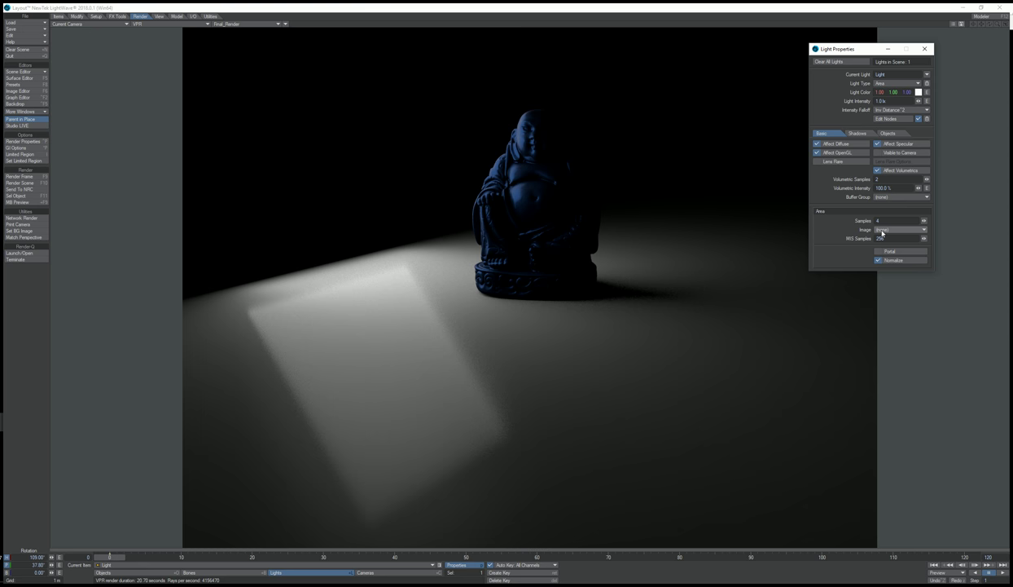
{"action": "left_click", "coordinate": [882, 232]}
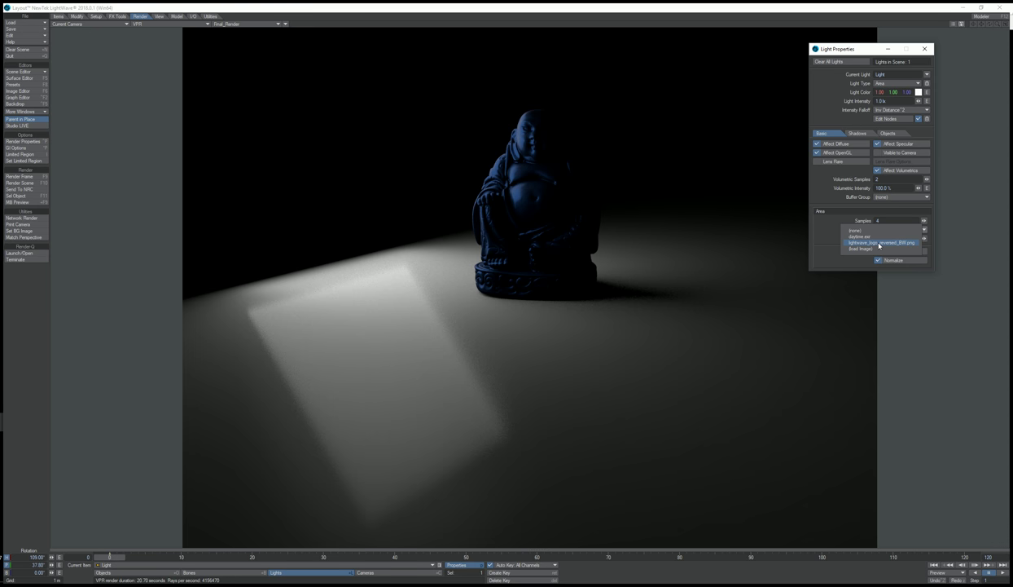
{"action": "left_click", "coordinate": [879, 244]}
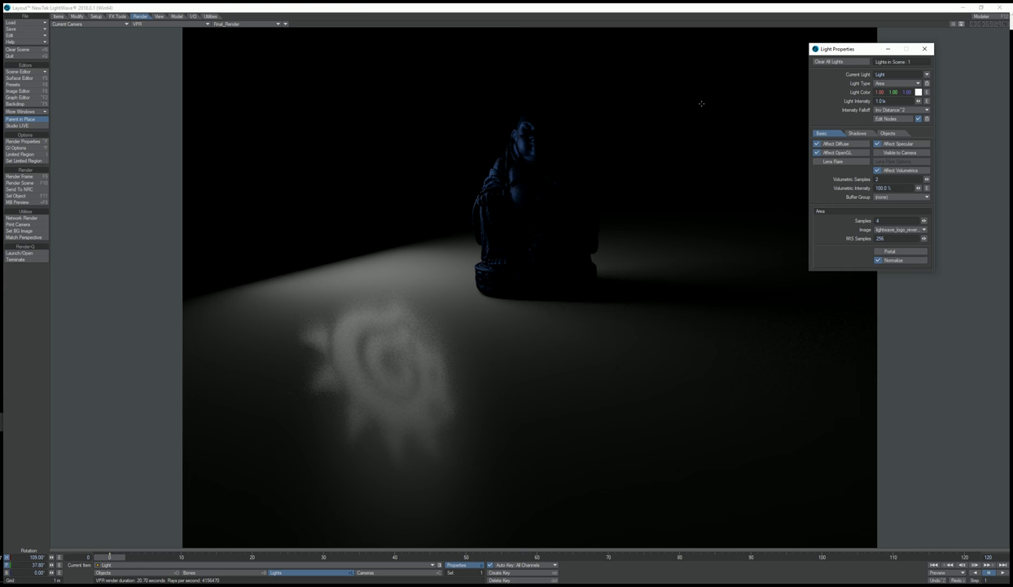
{"action": "left_click", "coordinate": [888, 152]}
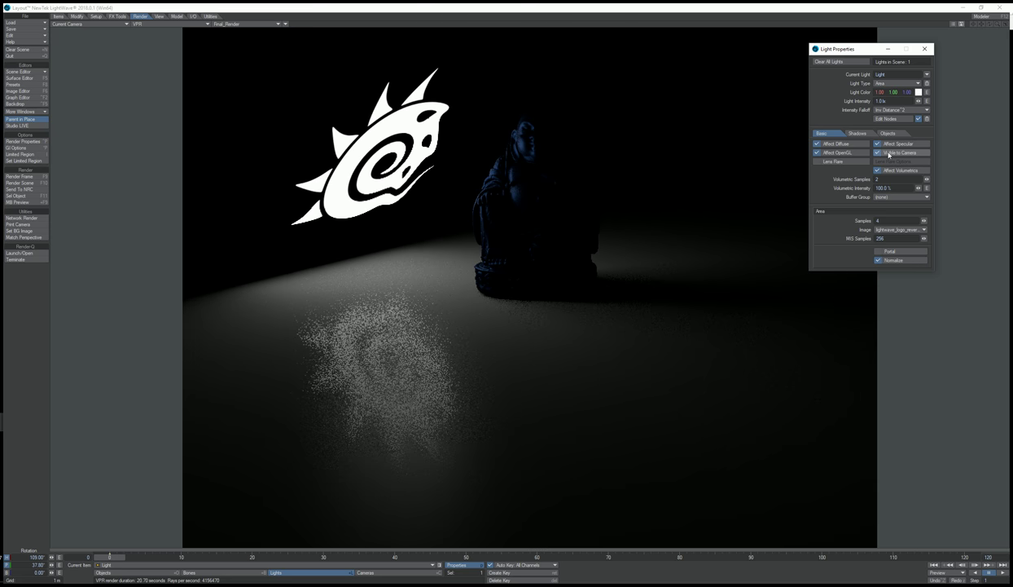
{"action": "left_click", "coordinate": [888, 152]}
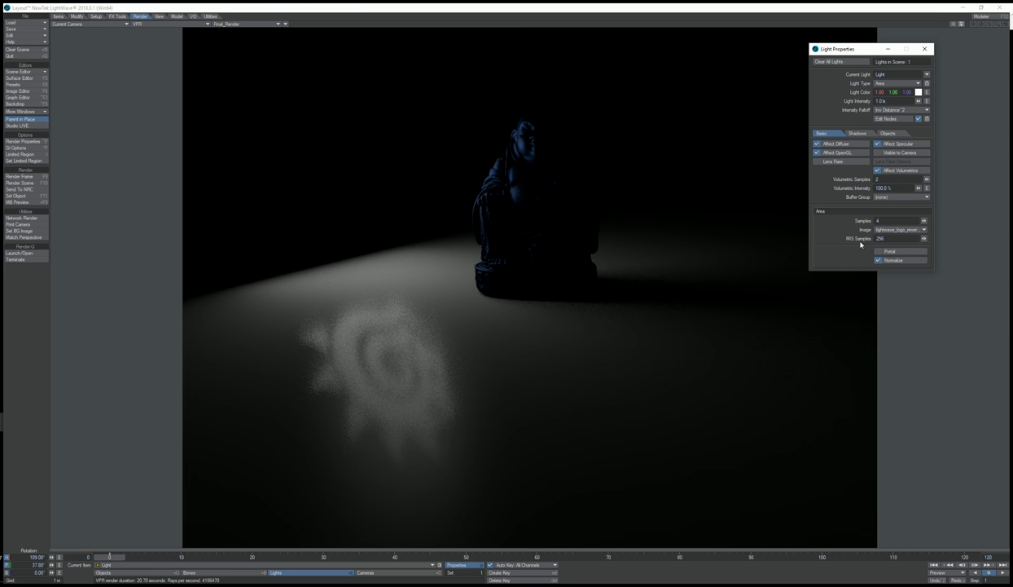
Step: Raise the area light's MIS Samples to 1024 and set its Image back to (none)
{"action": "left_click", "coordinate": [891, 238]}
{"action": "key", "text": "Return"}
{"action": "left_click", "coordinate": [877, 238]}
{"action": "type", "text": "1024"}
{"action": "key", "text": "Return"}
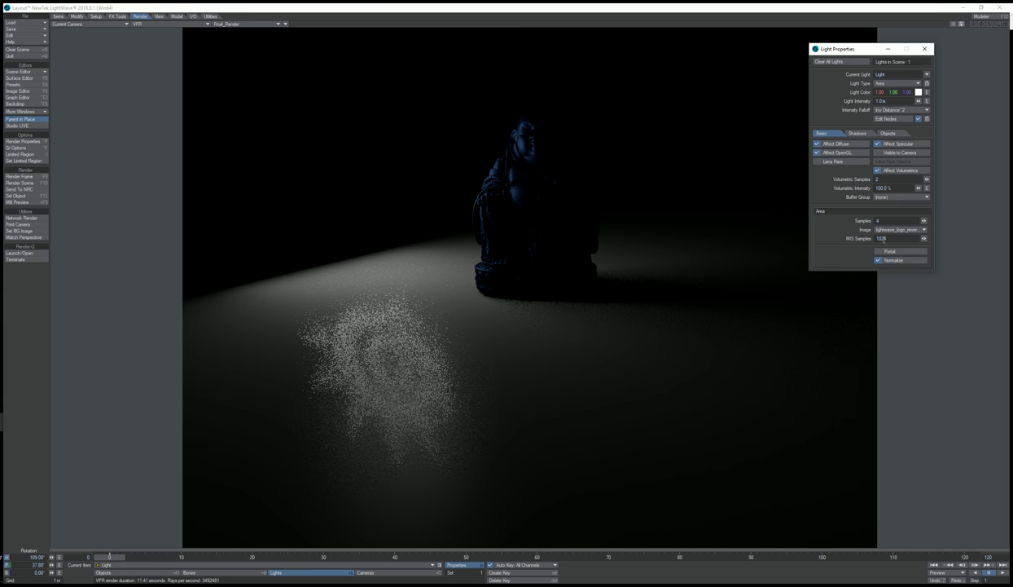
{"action": "left_click", "coordinate": [898, 229]}
{"action": "left_click", "coordinate": [882, 213]}
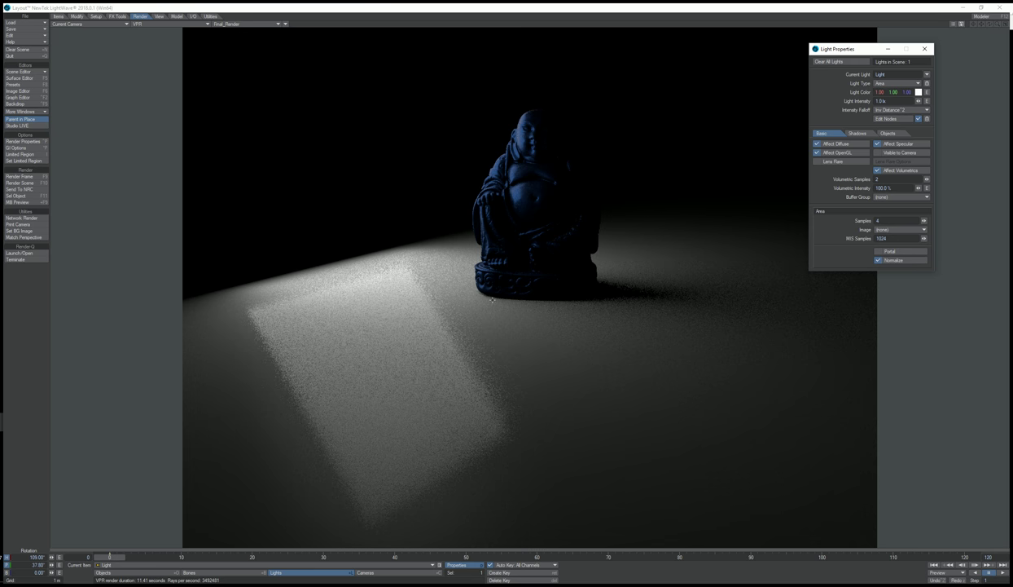
Step: Switch to the White_Room scene, review its Global Illumination settings, and render a 1920 x 1080 frame
{"action": "mouse_move", "coordinate": [2, 409]}
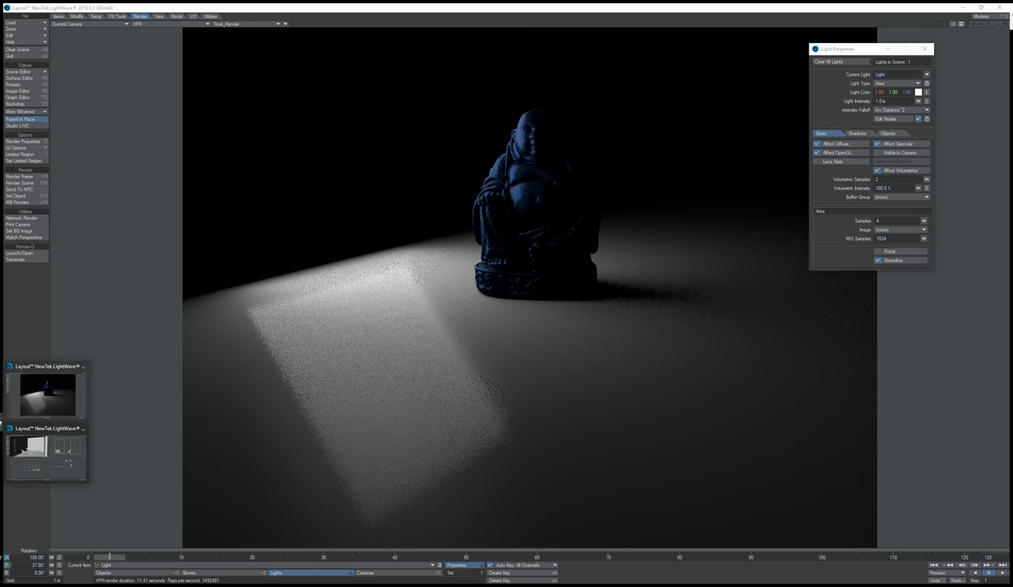
{"action": "left_click", "coordinate": [51, 454]}
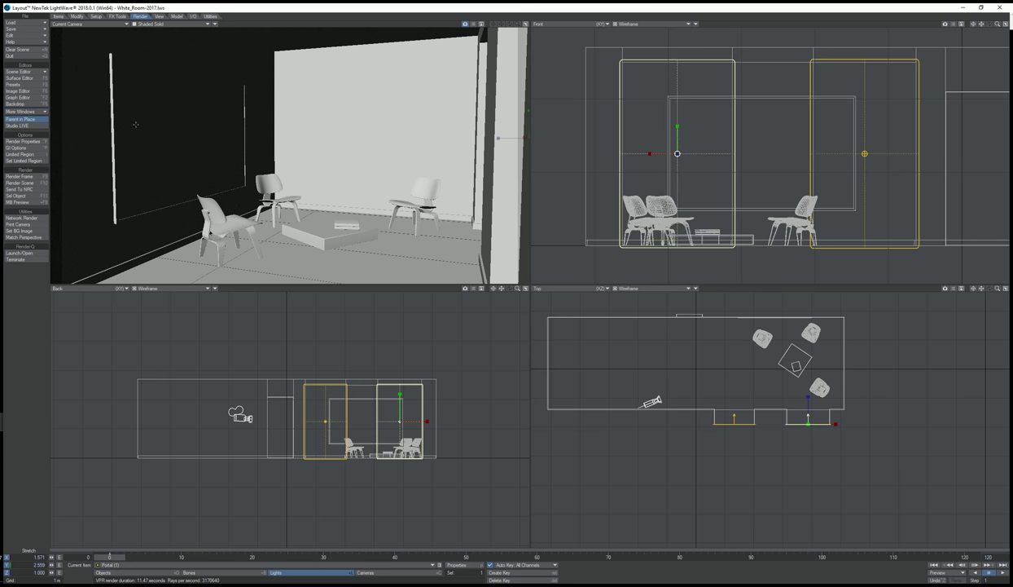
{"action": "left_click", "coordinate": [23, 141]}
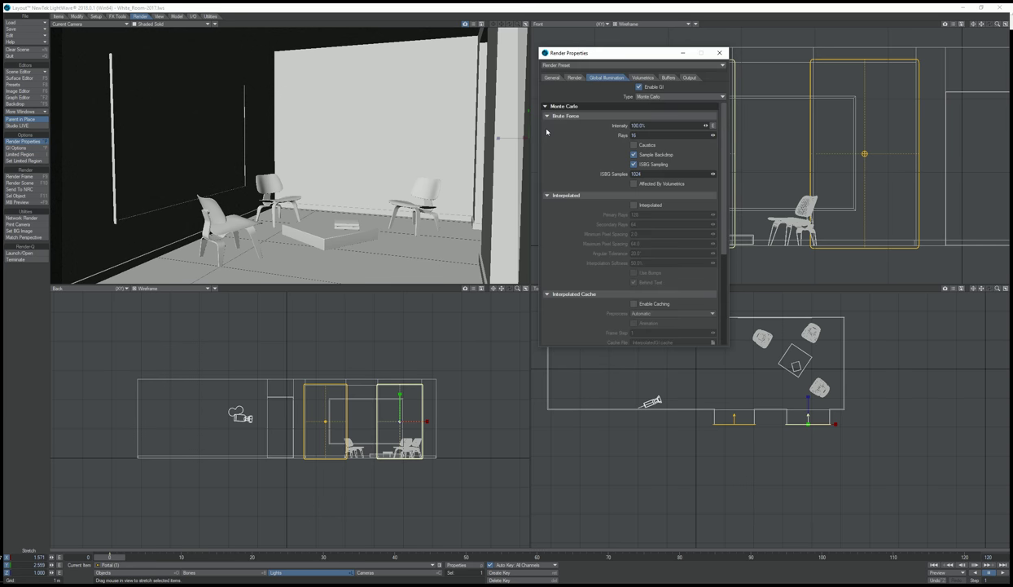
{"action": "left_click", "coordinate": [720, 52]}
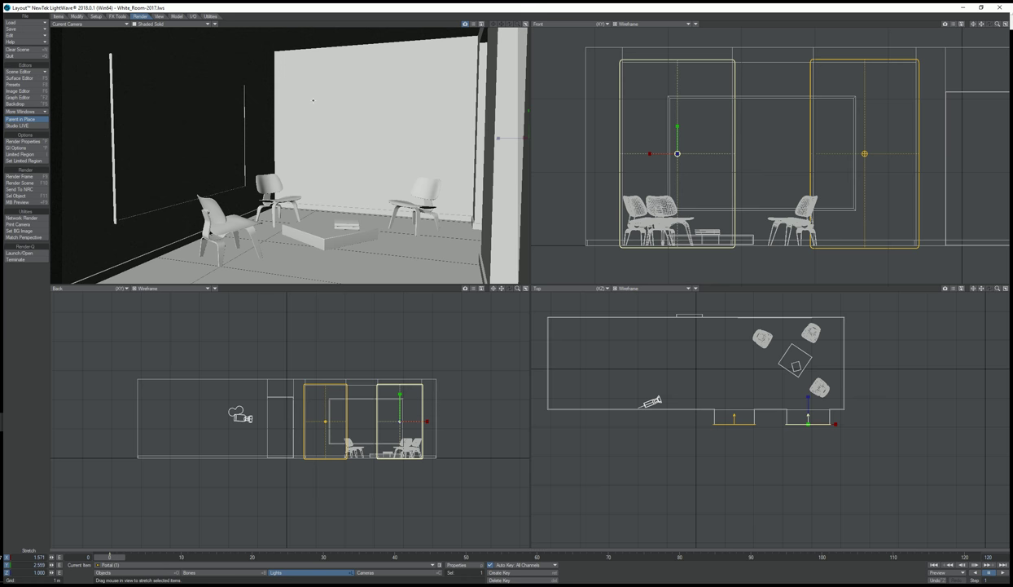
{"action": "key", "text": "F9"}
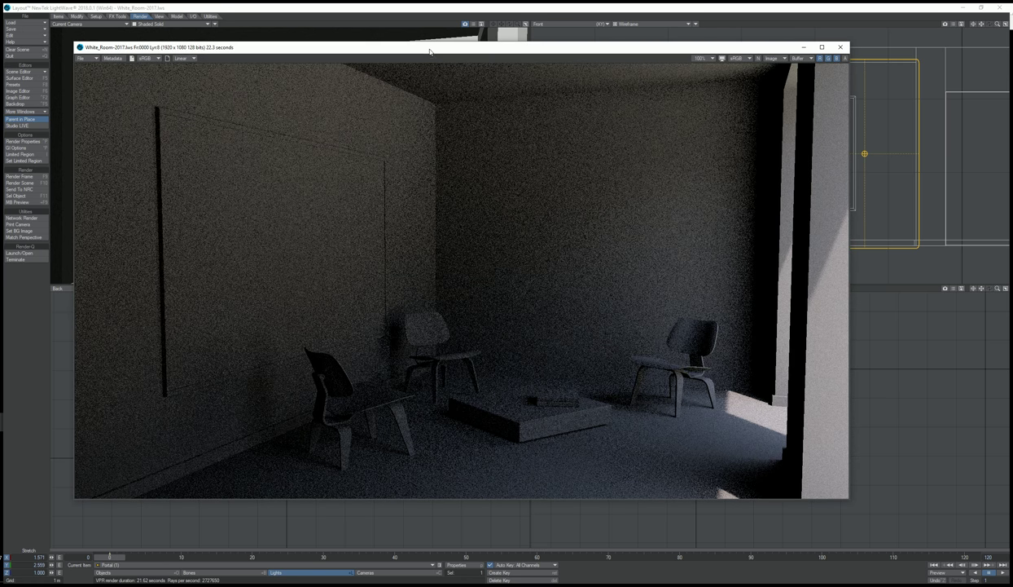
Step: Open the Scene Editor and the Portal light's properties, arrange the panels, and toggle Portal off and on
{"action": "left_click_drag", "start_coordinate": [419, 49], "coordinate": [406, 41]}
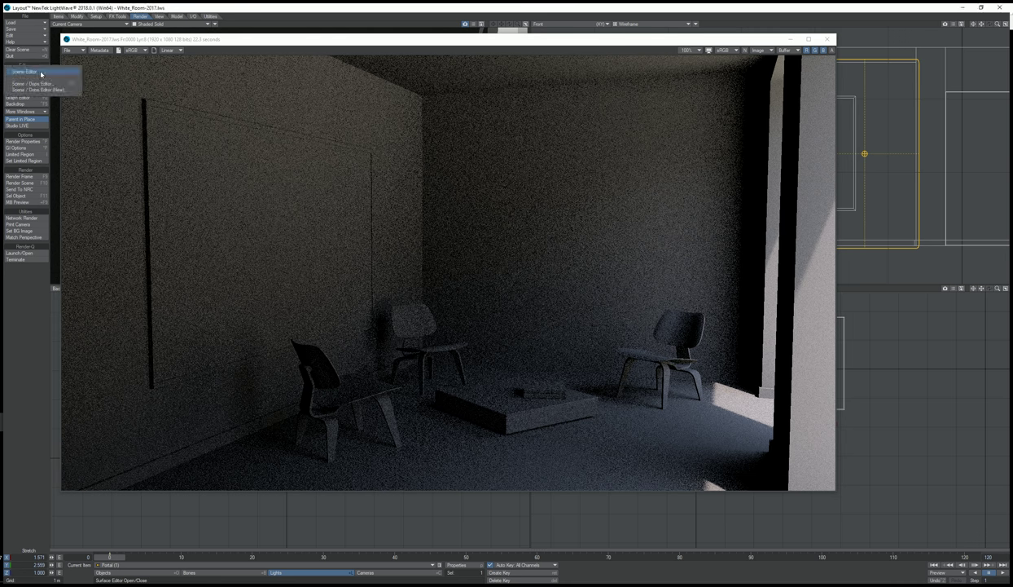
{"action": "left_click", "coordinate": [39, 72]}
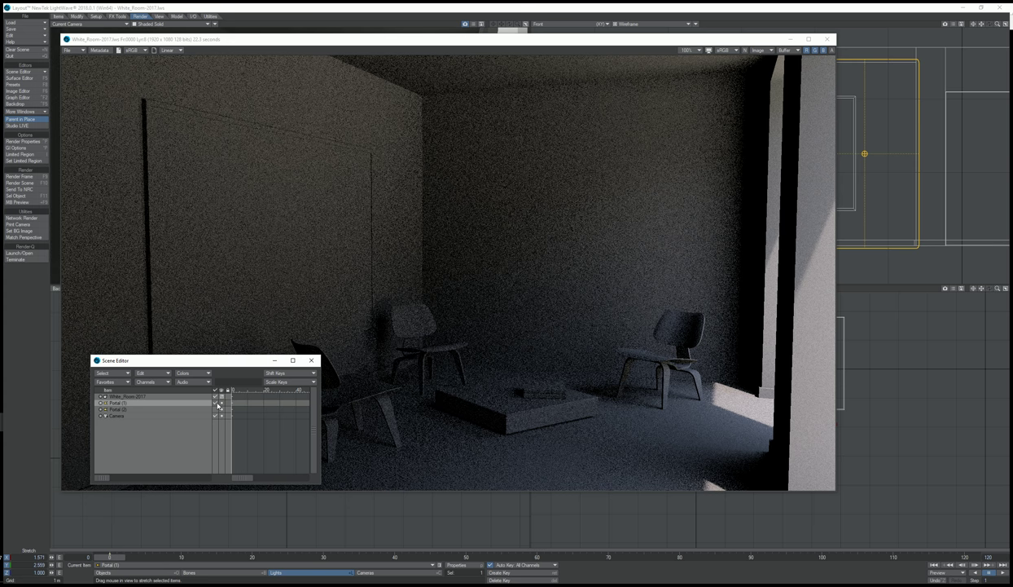
{"action": "double_click", "coordinate": [193, 404]}
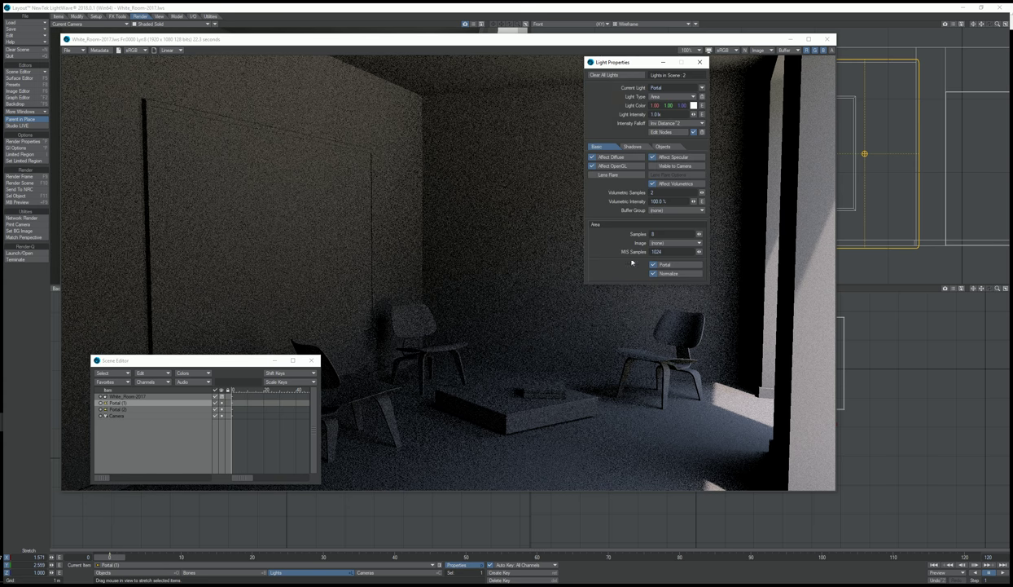
{"action": "left_click_drag", "start_coordinate": [617, 63], "coordinate": [773, 22]}
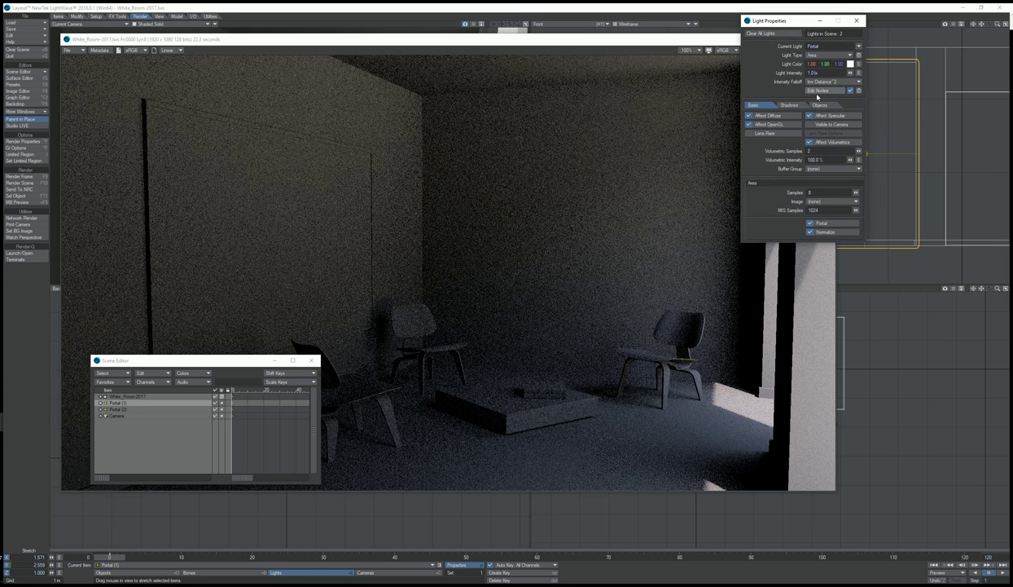
{"action": "left_click", "coordinate": [718, 56]}
{"action": "left_click", "coordinate": [802, 21]}
{"action": "left_click_drag", "start_coordinate": [802, 21], "coordinate": [423, 62]}
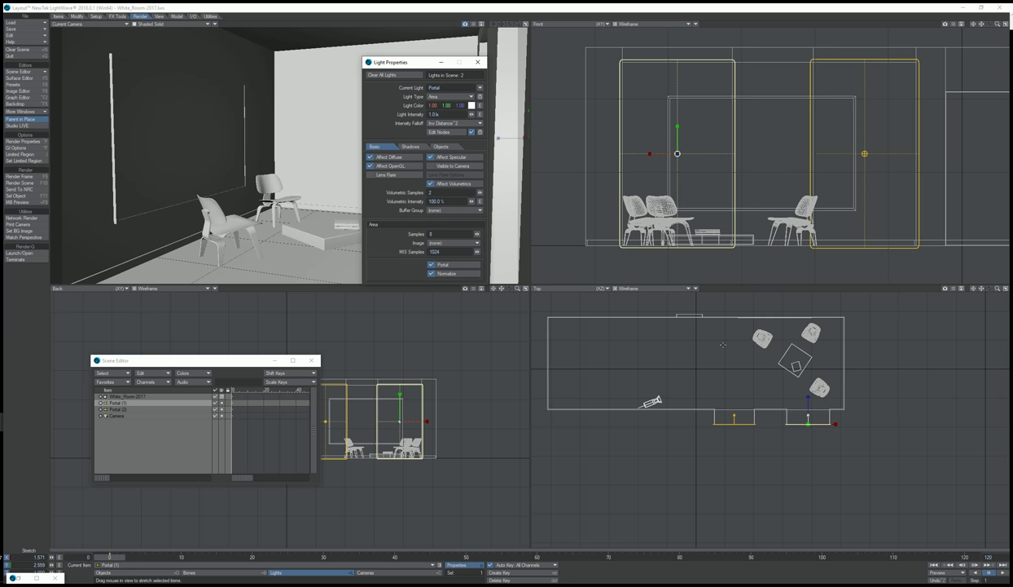
{"action": "left_click_drag", "start_coordinate": [401, 64], "coordinate": [587, 51]}
{"action": "left_click", "coordinate": [625, 255]}
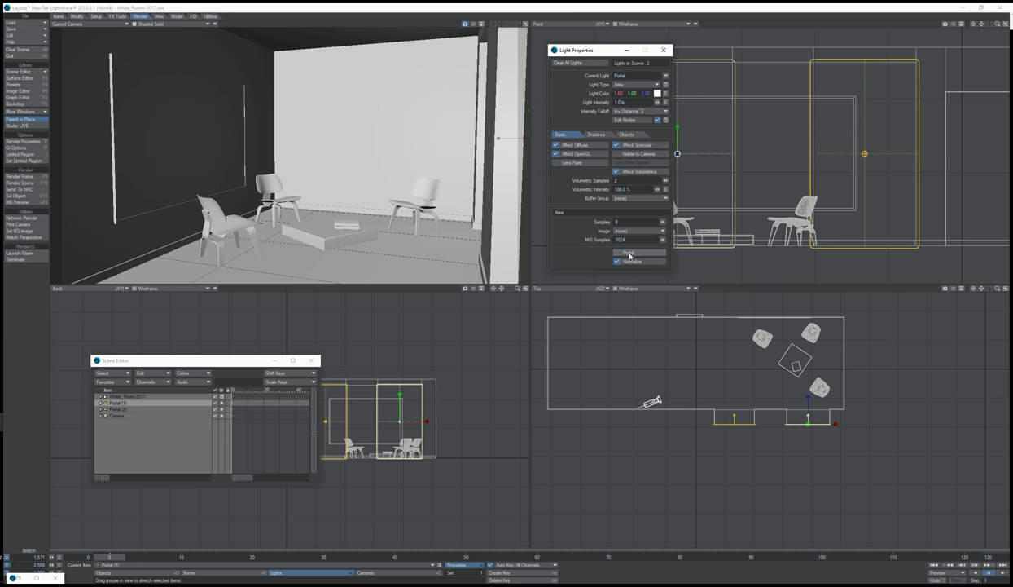
{"action": "left_click", "coordinate": [625, 253]}
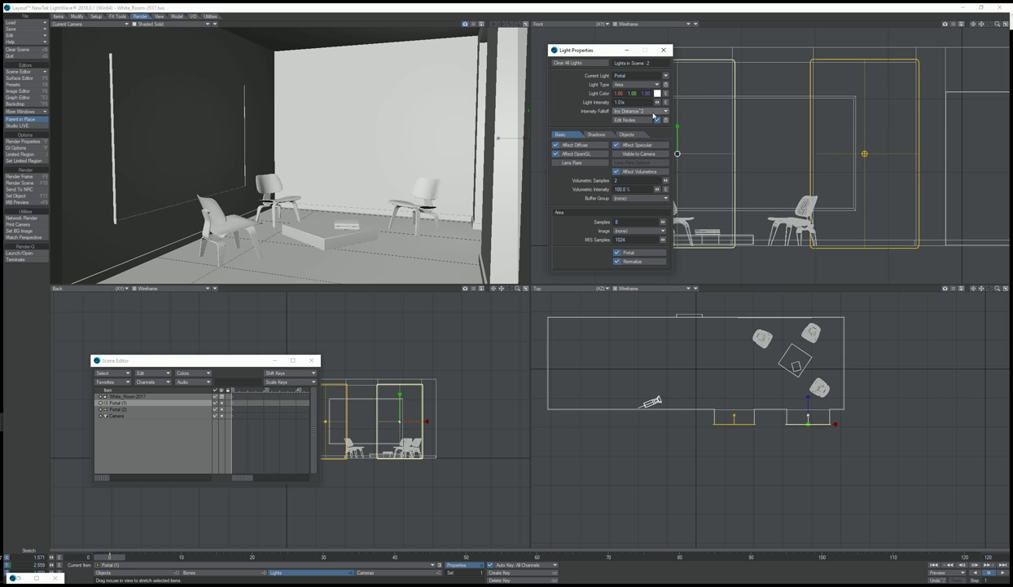
Step: Uncheck Enable GI in the Global Illumination render settings and render the White_Room frame again
{"action": "left_click", "coordinate": [25, 141]}
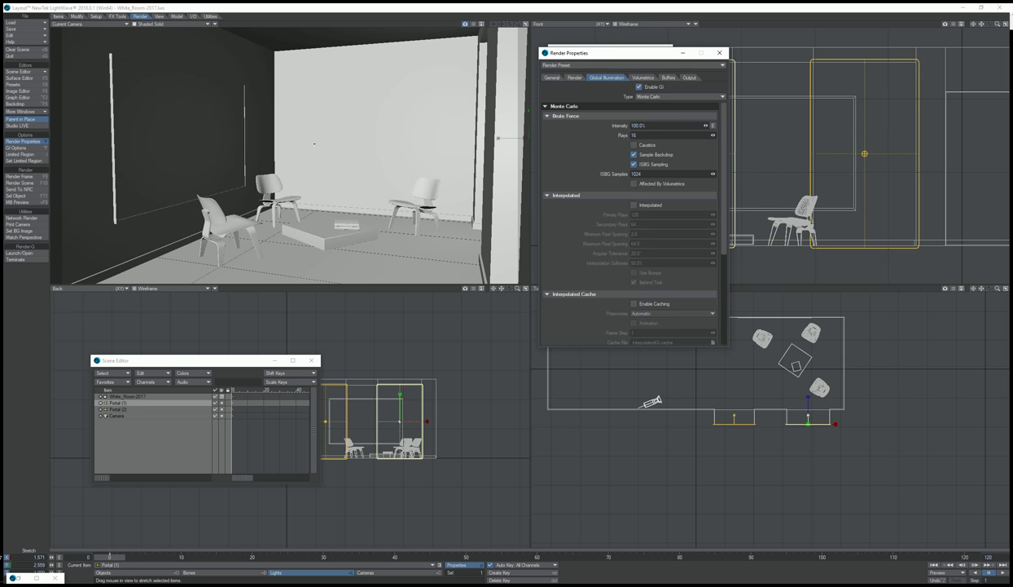
{"action": "left_click", "coordinate": [639, 87]}
{"action": "left_click_drag", "start_coordinate": [651, 58], "coordinate": [465, 57]}
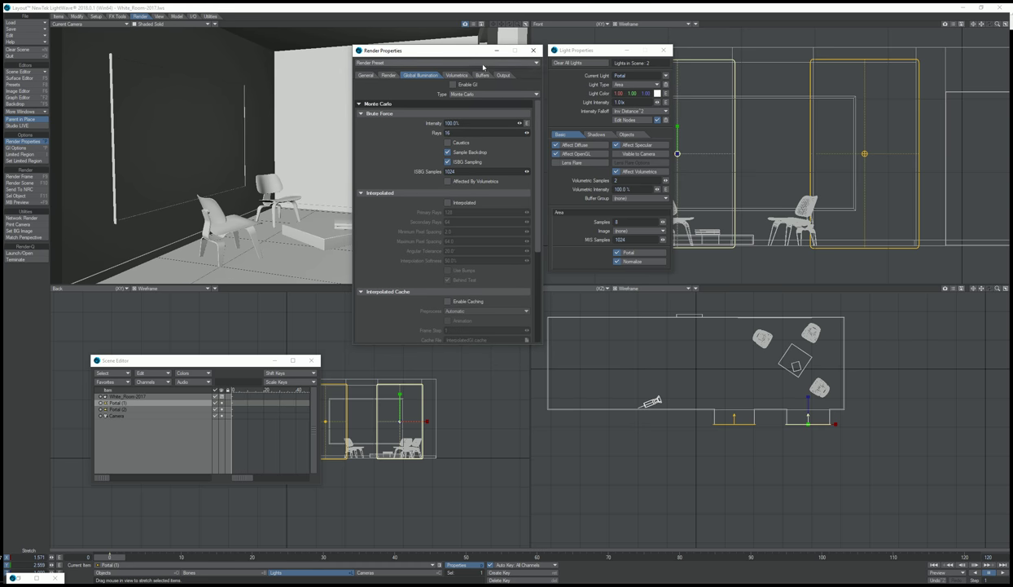
{"action": "left_click", "coordinate": [534, 49]}
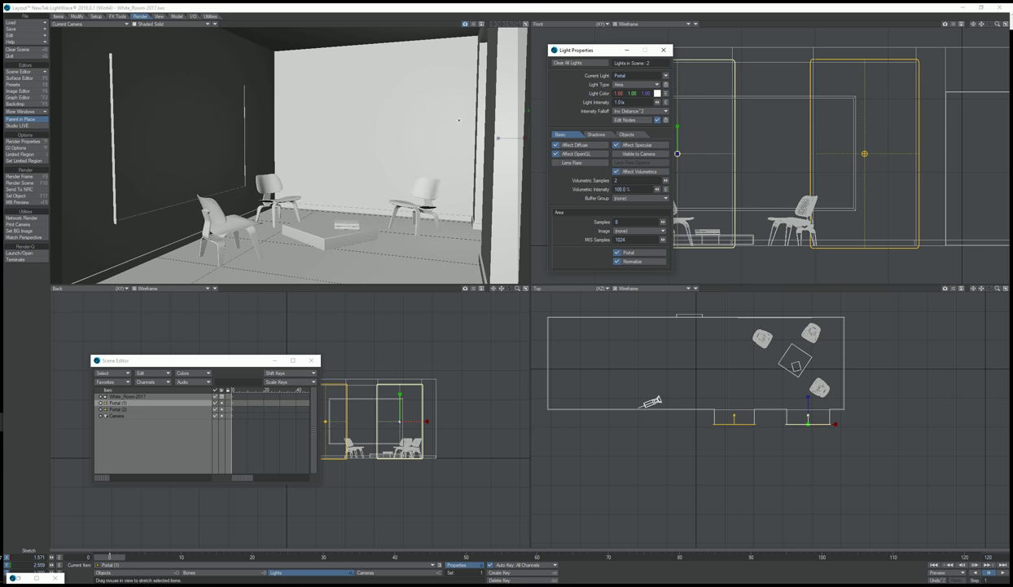
{"action": "key", "text": "F9"}
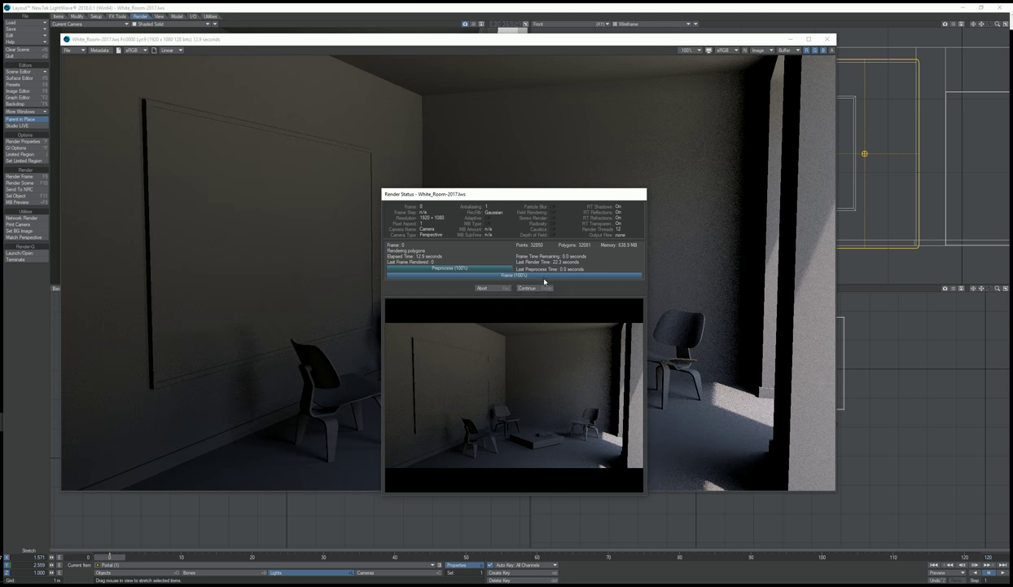
Step: Compare the noisy 22.3-second GI render with the cleaner 12.9-second render in the Image Viewer
{"action": "left_click", "coordinate": [530, 287]}
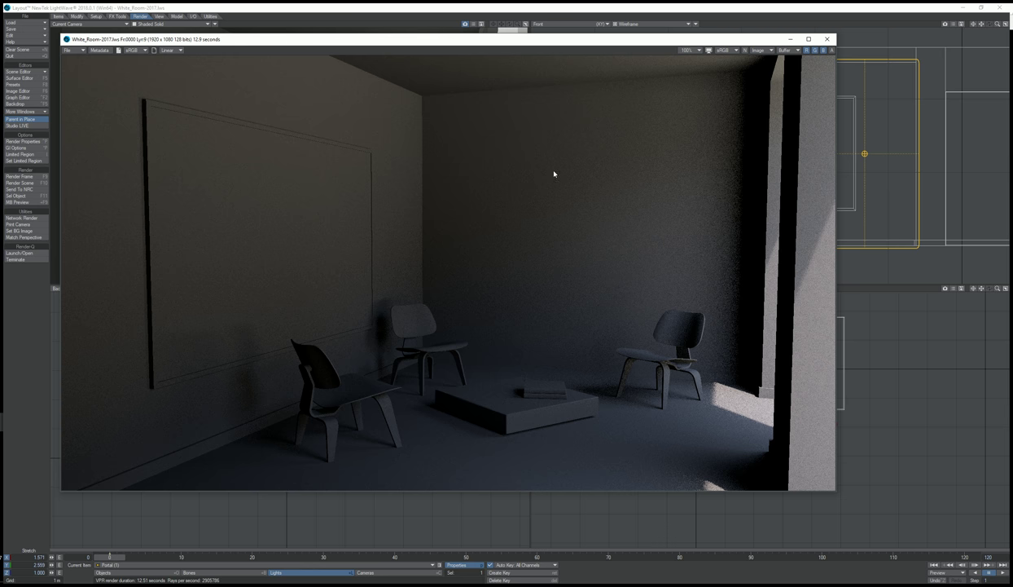
{"action": "left_click_drag", "start_coordinate": [456, 39], "coordinate": [406, 21]}
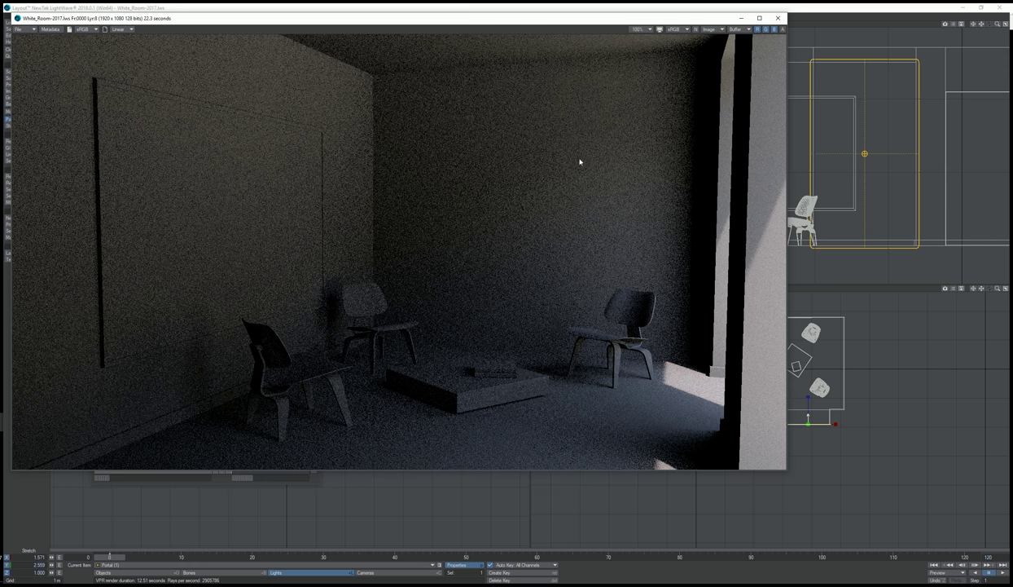
{"action": "key", "text": "Up"}
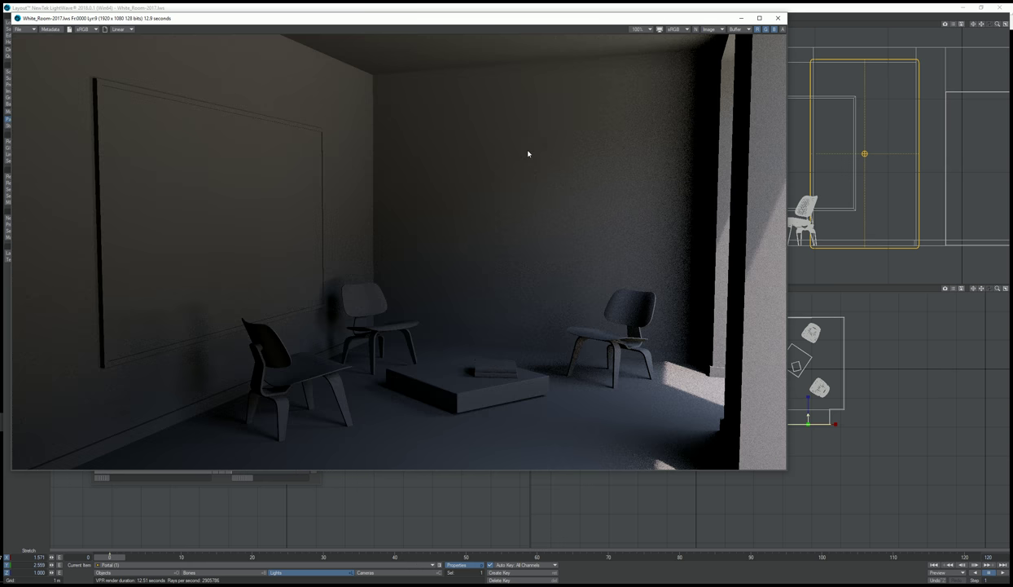
{"action": "key", "text": "Down"}
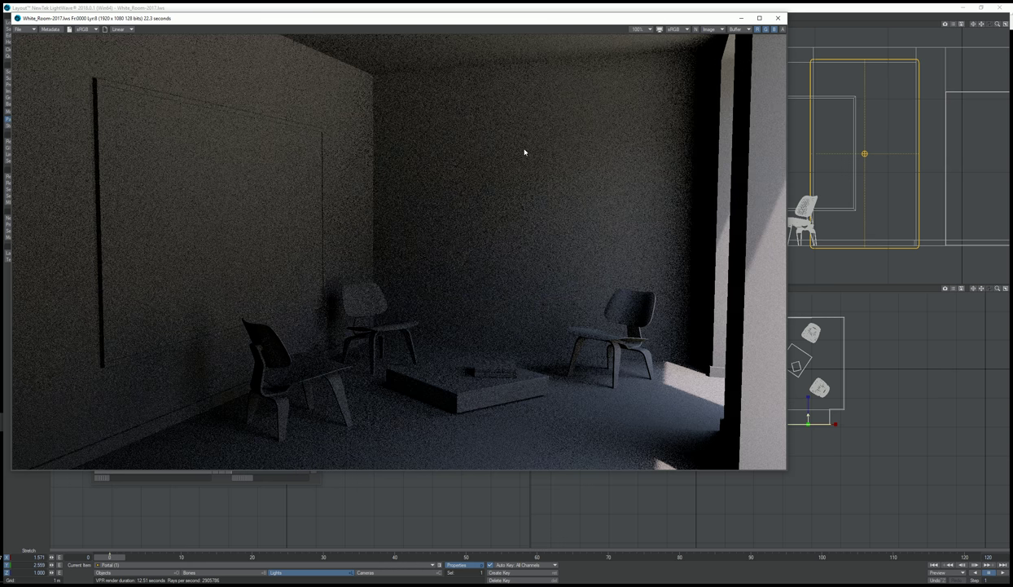
{"action": "key", "text": "Up"}
{"action": "key", "text": "Down"}
{"action": "key", "text": "Up"}
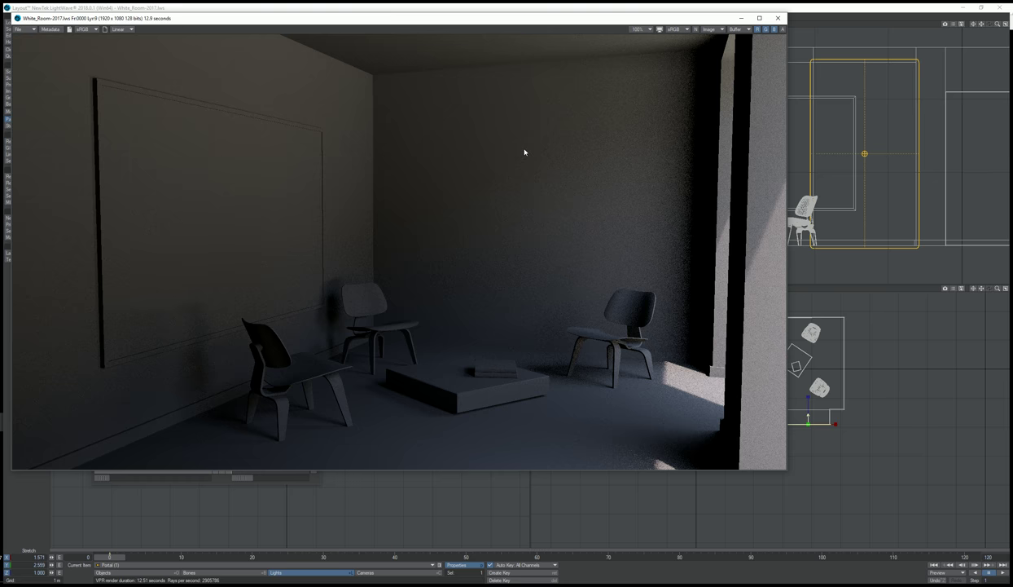
{"action": "key", "text": "Down"}
{"action": "key", "text": "Up"}
{"action": "key", "text": "Down"}
{"action": "key", "text": "Up"}
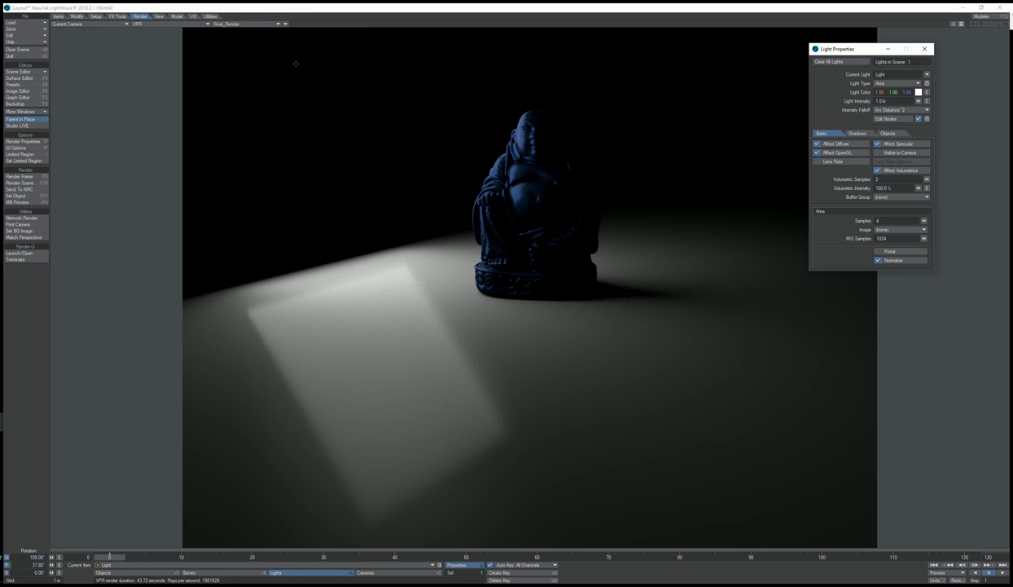
{"action": "key", "text": "h"}
{"action": "left_click_drag", "start_coordinate": [456, 109], "coordinate": [398, 99]}
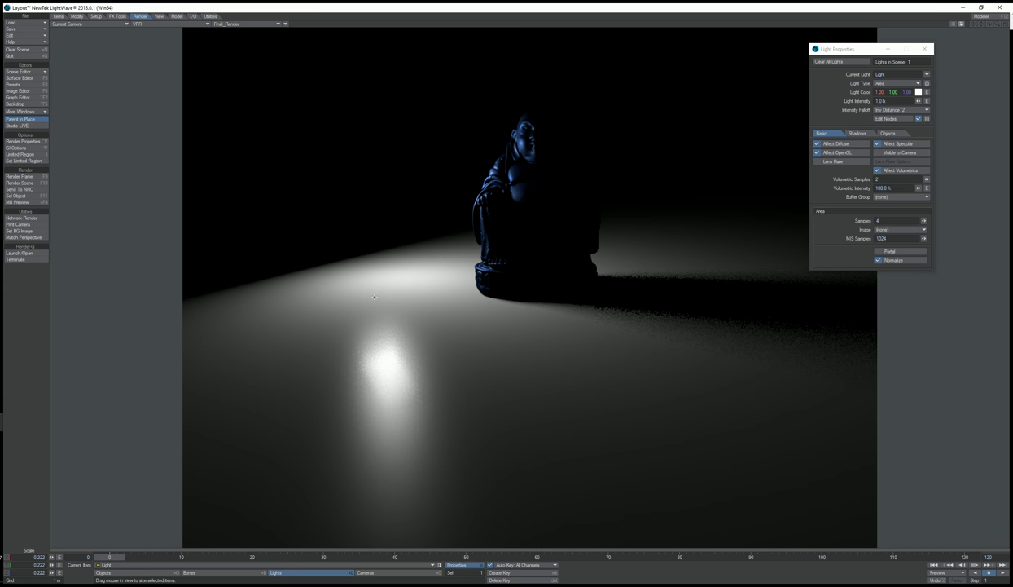
{"action": "left_click_drag", "start_coordinate": [382, 157], "coordinate": [494, 126]}
{"action": "left_click", "coordinate": [894, 259]}
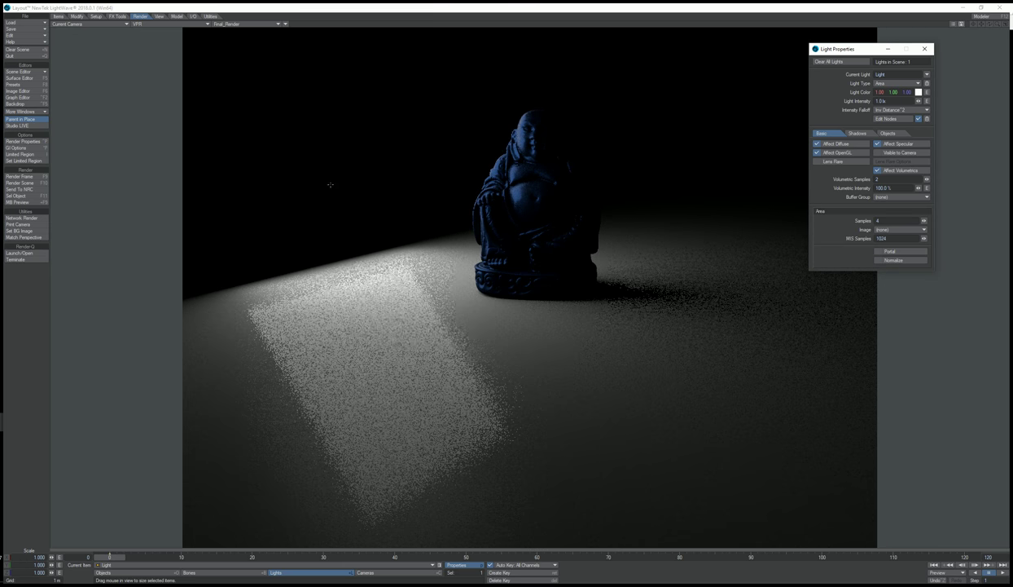
{"action": "left_click_drag", "start_coordinate": [455, 140], "coordinate": [355, 138]}
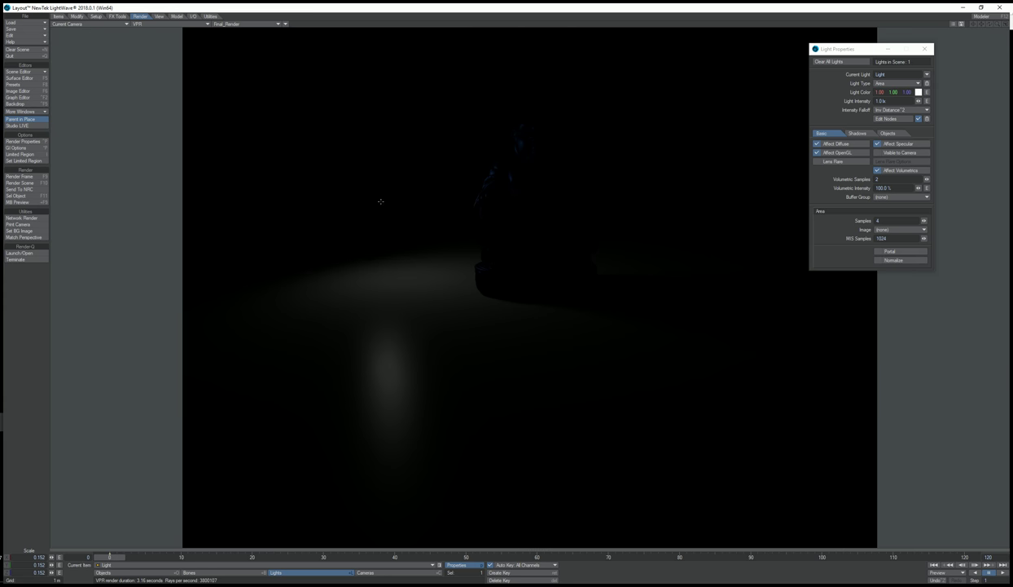
{"action": "left_click_drag", "start_coordinate": [380, 202], "coordinate": [399, 190]}
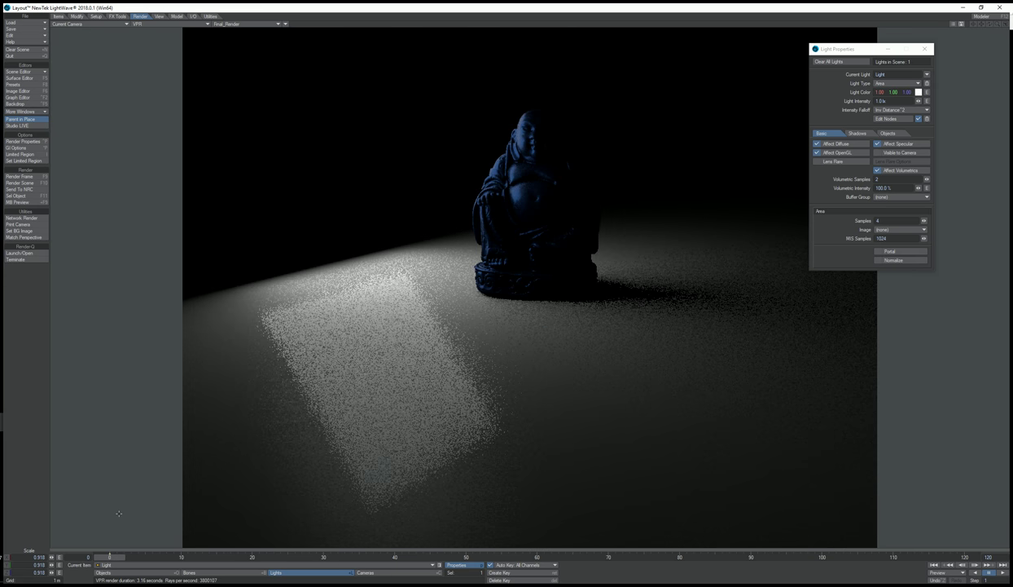
{"action": "left_click_drag", "start_coordinate": [118, 514], "coordinate": [117, 546]}
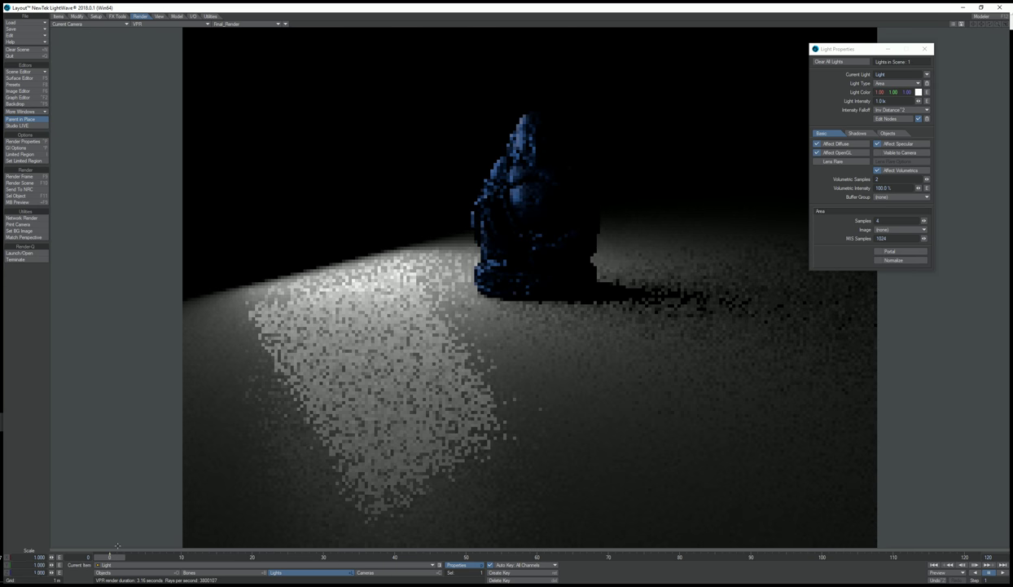
{"action": "left_click", "coordinate": [890, 260]}
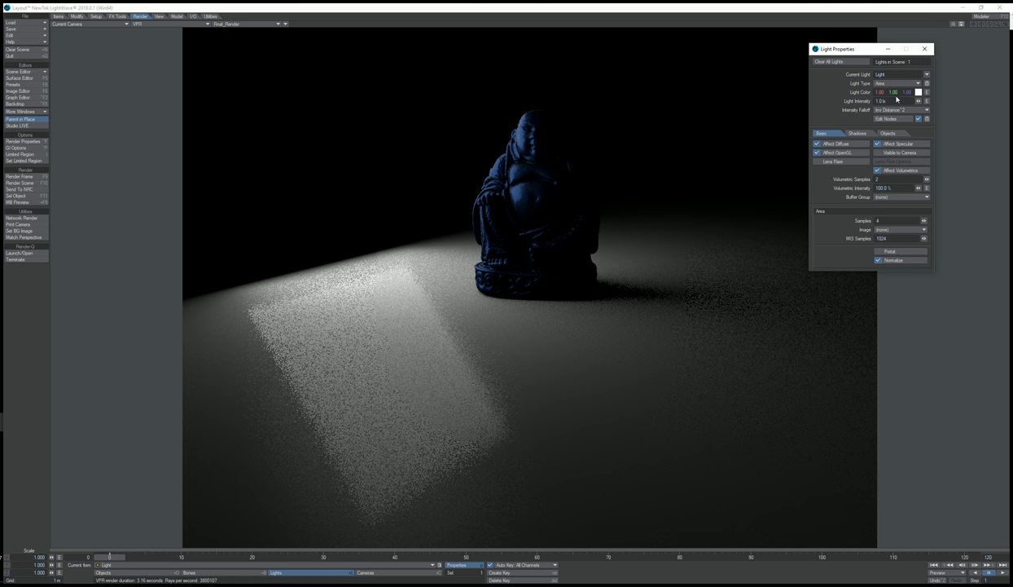
Step: Change the light type from Area to Distant
{"action": "left_click", "coordinate": [885, 84]}
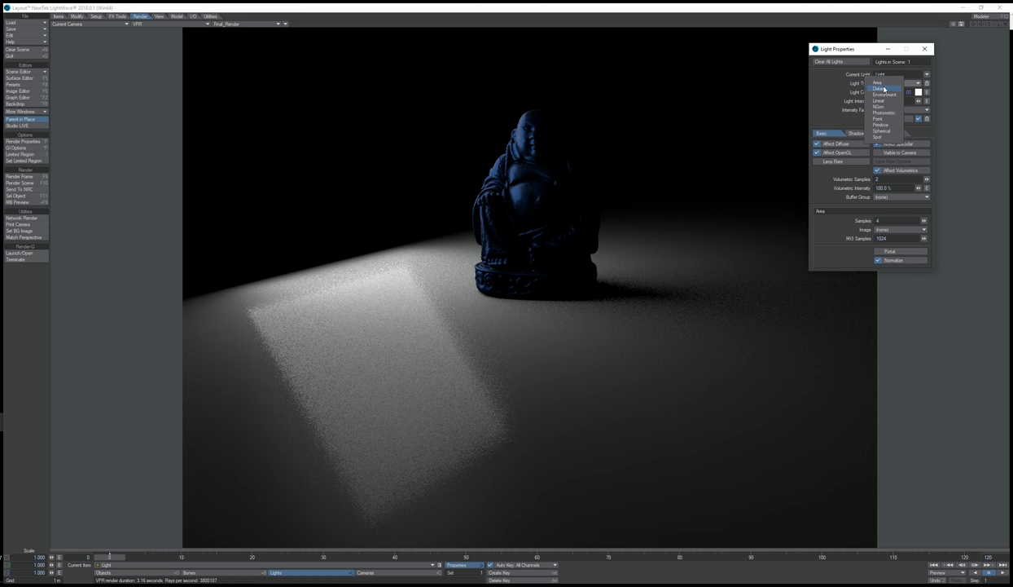
{"action": "left_click", "coordinate": [883, 89]}
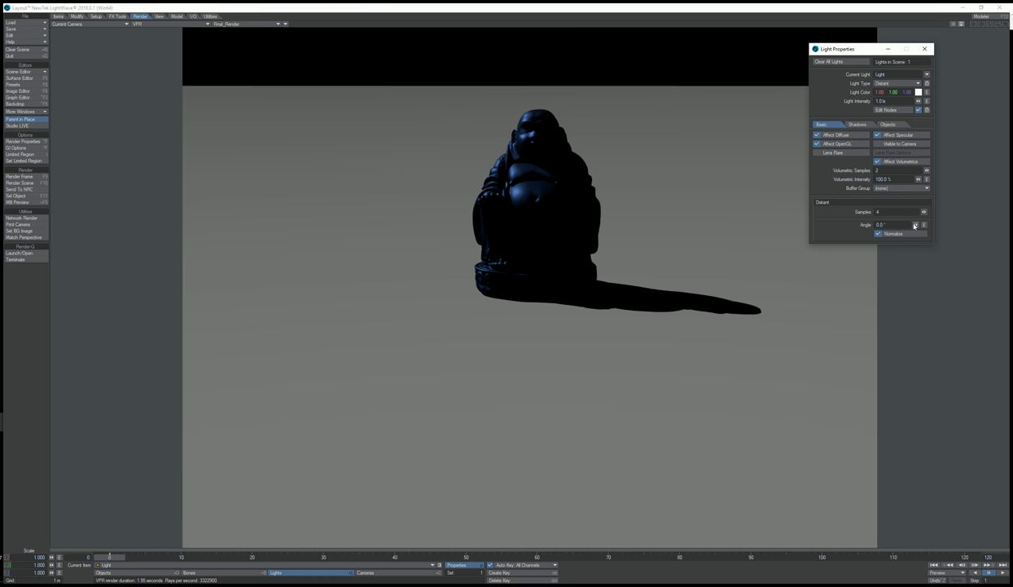
Step: Widen the Distant light's Angle to about 12.6° to soften the Buddha's shadow
{"action": "left_click_drag", "start_coordinate": [926, 225], "coordinate": [855, 218]}
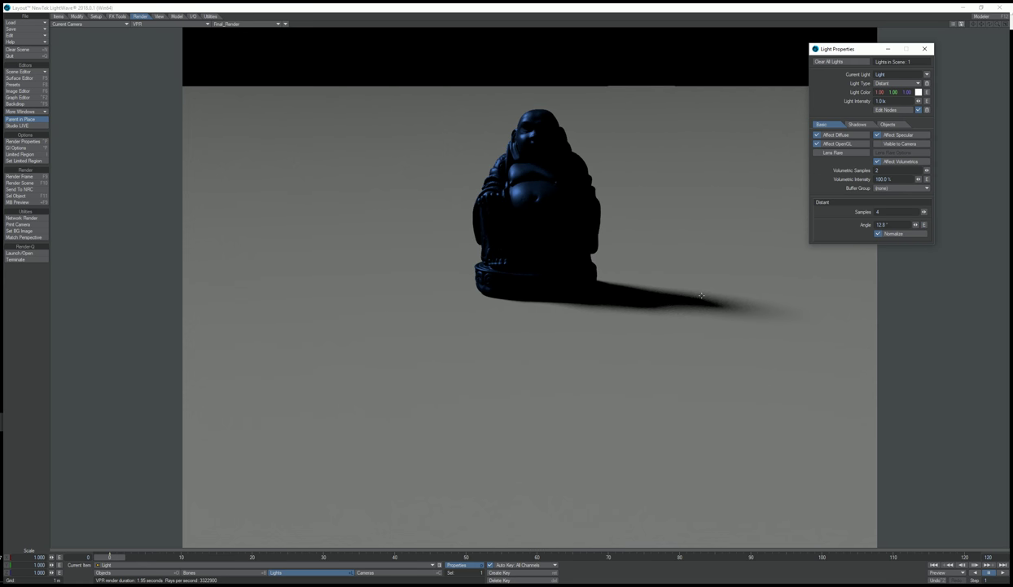
{"action": "key", "text": "y"}
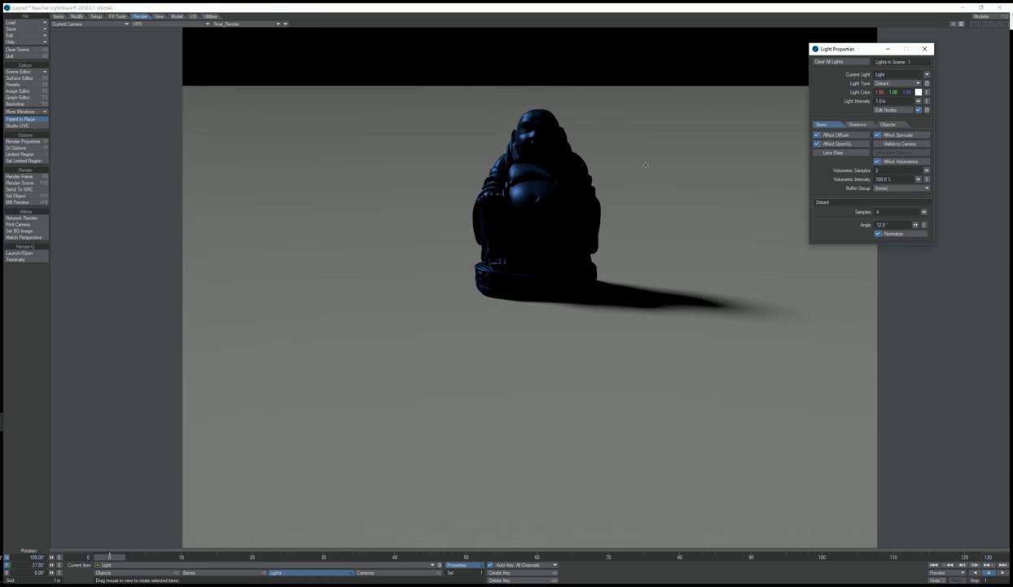
Step: Make the light visible to camera, rotate it toward the camera, and narrow its Angle to 5.4°
{"action": "left_click", "coordinate": [889, 144]}
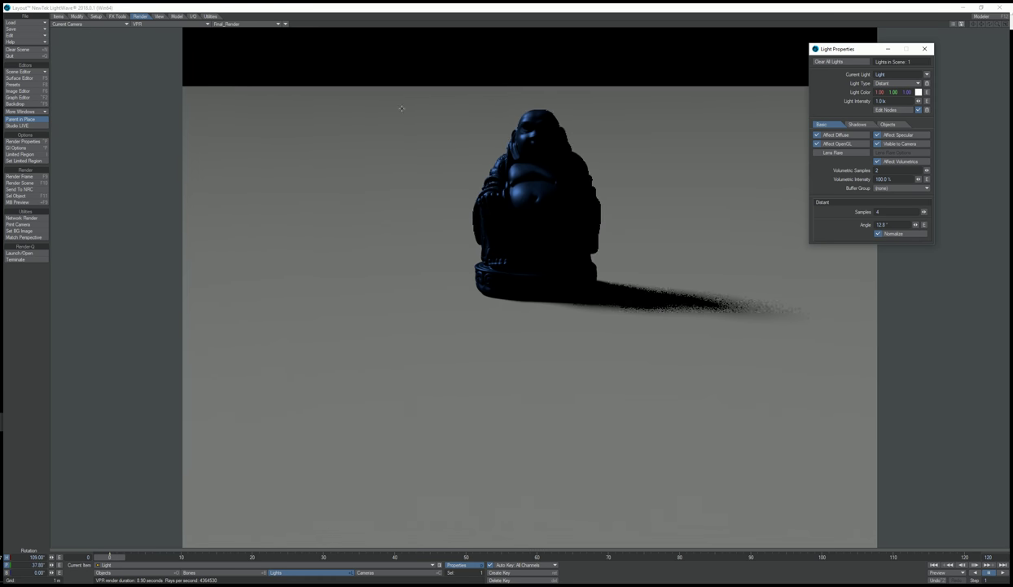
{"action": "left_click_drag", "start_coordinate": [456, 109], "coordinate": [531, 21]}
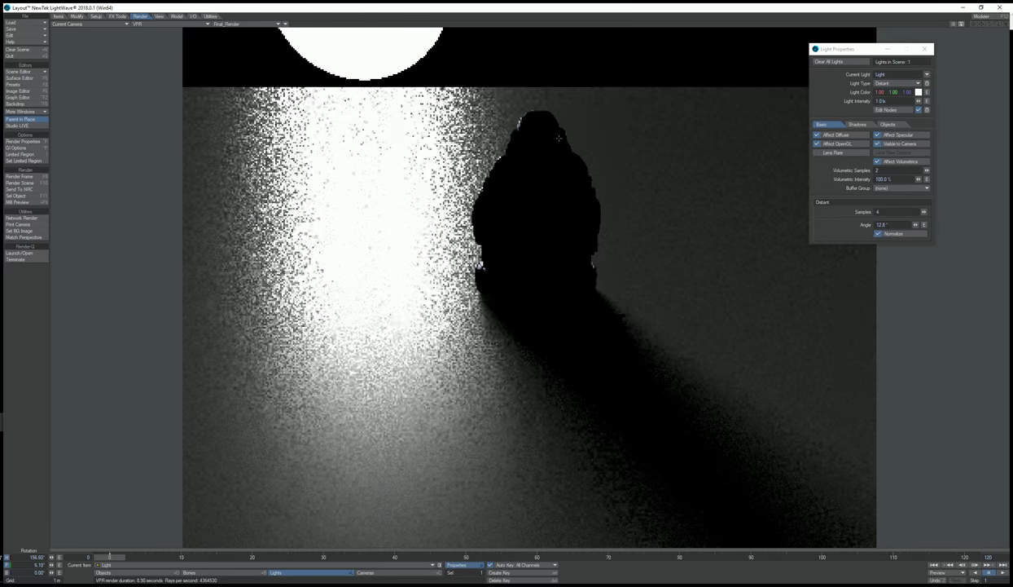
{"action": "left_click_drag", "start_coordinate": [915, 225], "coordinate": [788, 211]}
{"action": "left_click_drag", "start_coordinate": [362, 27], "coordinate": [474, 71]}
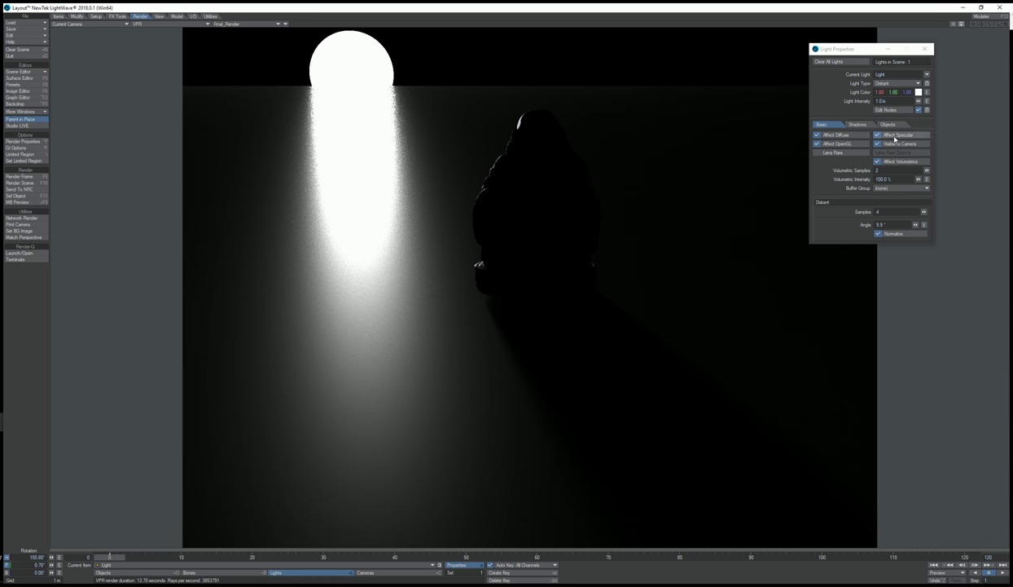
Step: Hide the light from the camera again and set its Angle to 0°
{"action": "left_click", "coordinate": [878, 143]}
{"action": "left_click", "coordinate": [893, 225]}
{"action": "type", "text": "0"}
{"action": "key", "text": "Return"}
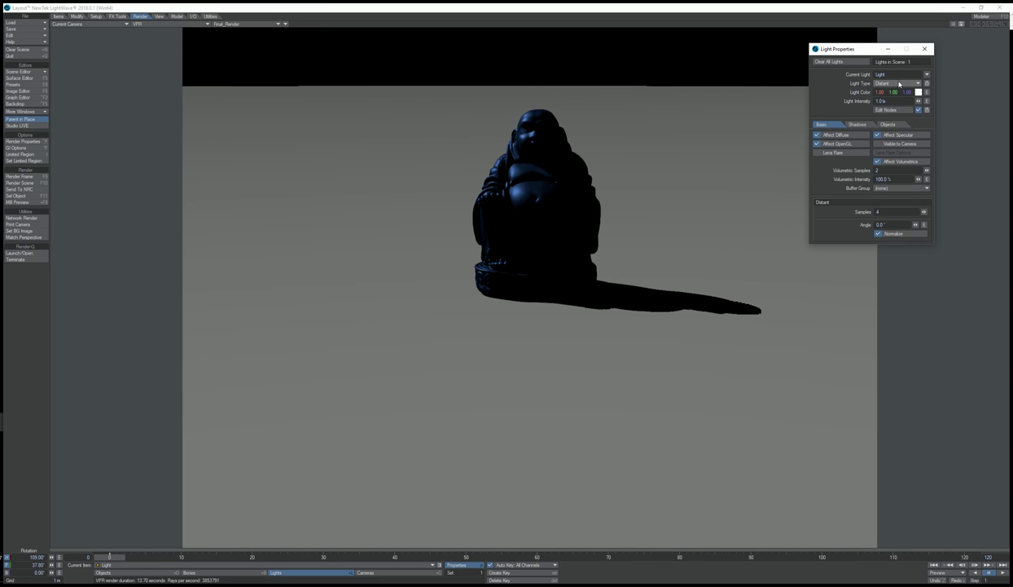
Step: Make the light an Environment light with 1024 MIS samples and enable the Textured Environment backdrop
{"action": "left_click", "coordinate": [899, 84]}
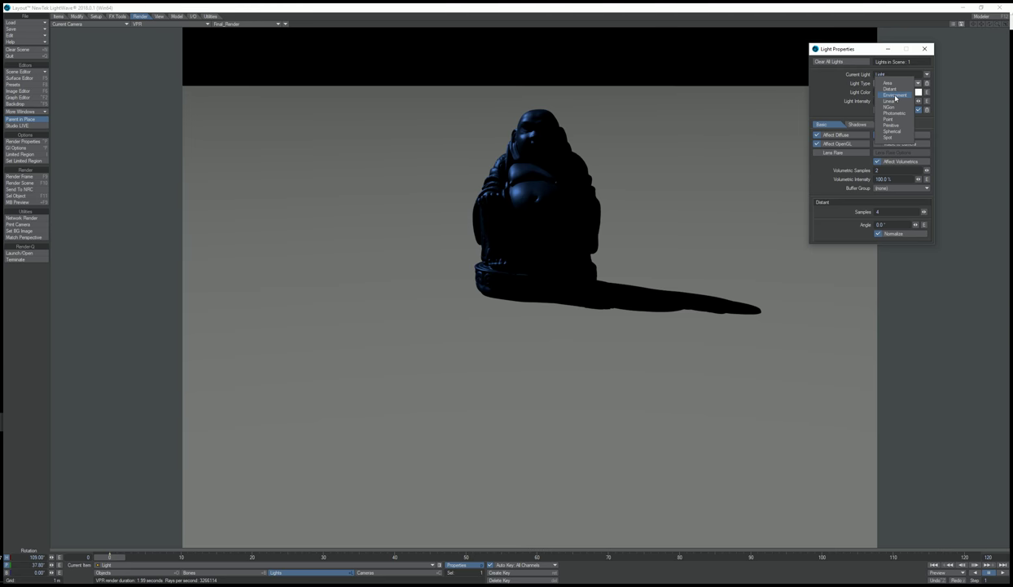
{"action": "left_click", "coordinate": [895, 96]}
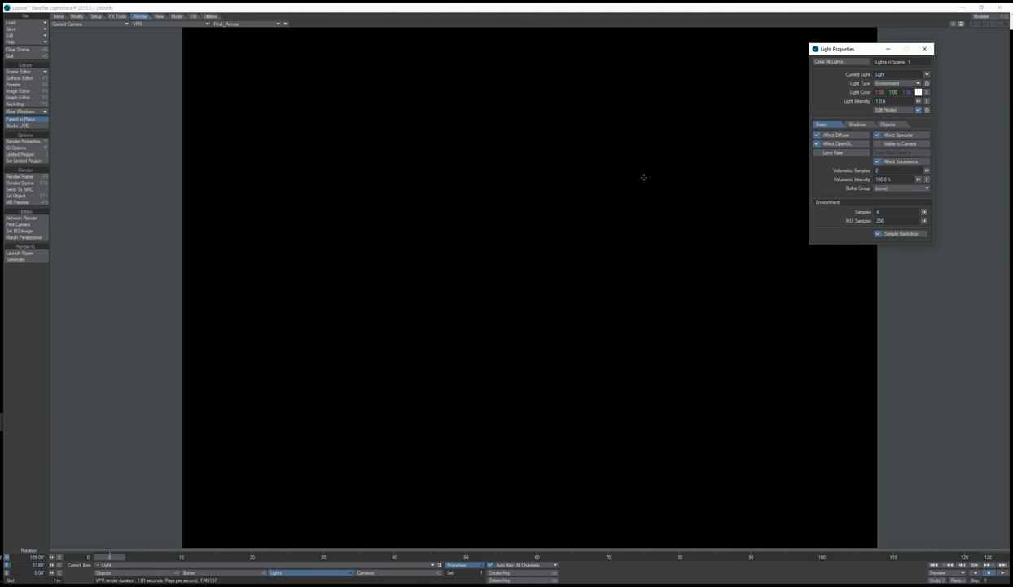
{"action": "left_click", "coordinate": [898, 221]}
{"action": "type", "text": "1024"}
{"action": "left_click", "coordinate": [33, 103]}
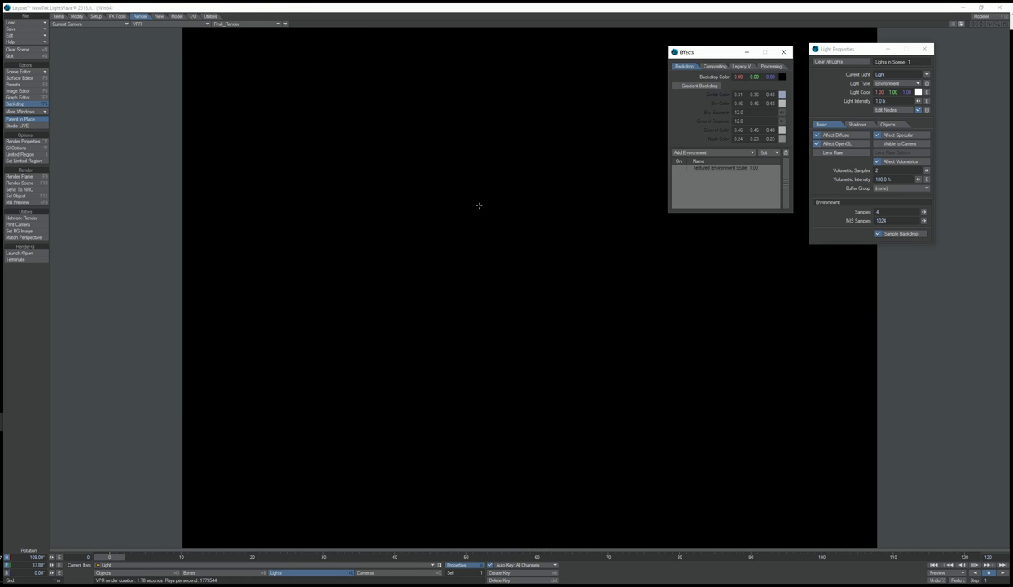
{"action": "left_click", "coordinate": [677, 168]}
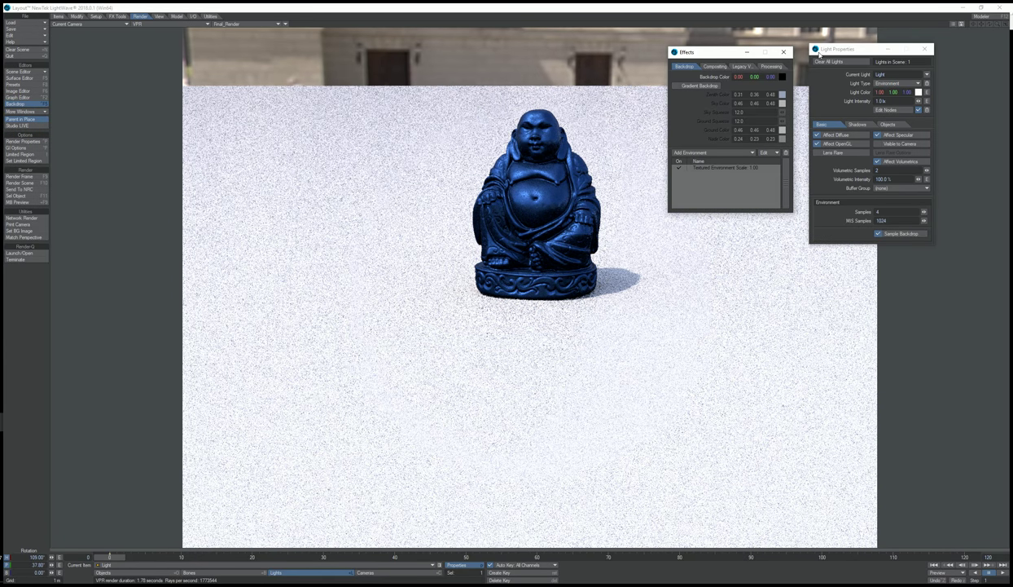
Step: Close the Effects window and set Environment Samples to 16, confirming MIS Samples at 1024
{"action": "left_click", "coordinate": [786, 52]}
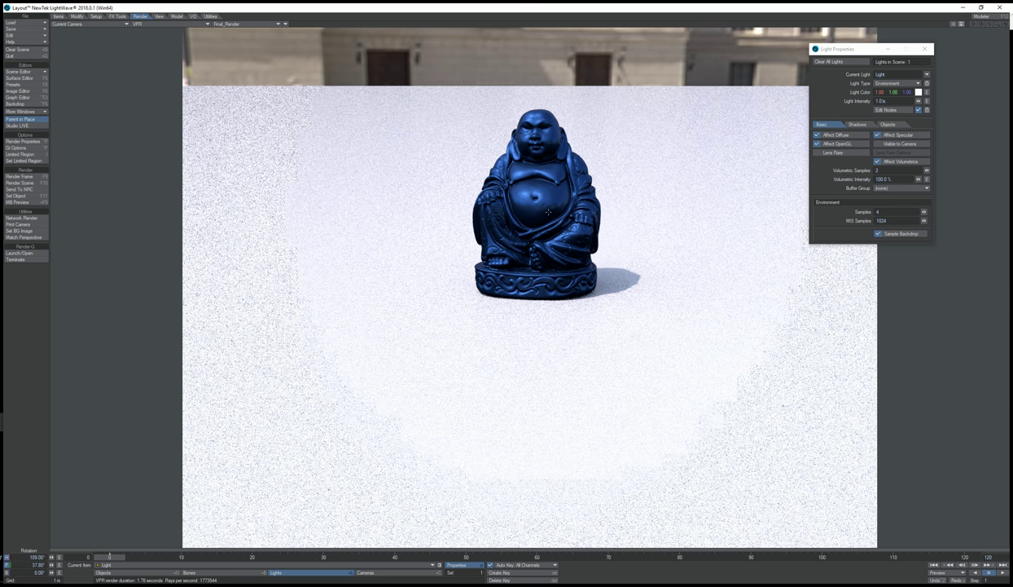
{"action": "left_click", "coordinate": [891, 211]}
{"action": "type", "text": "16"}
{"action": "key", "text": "Return"}
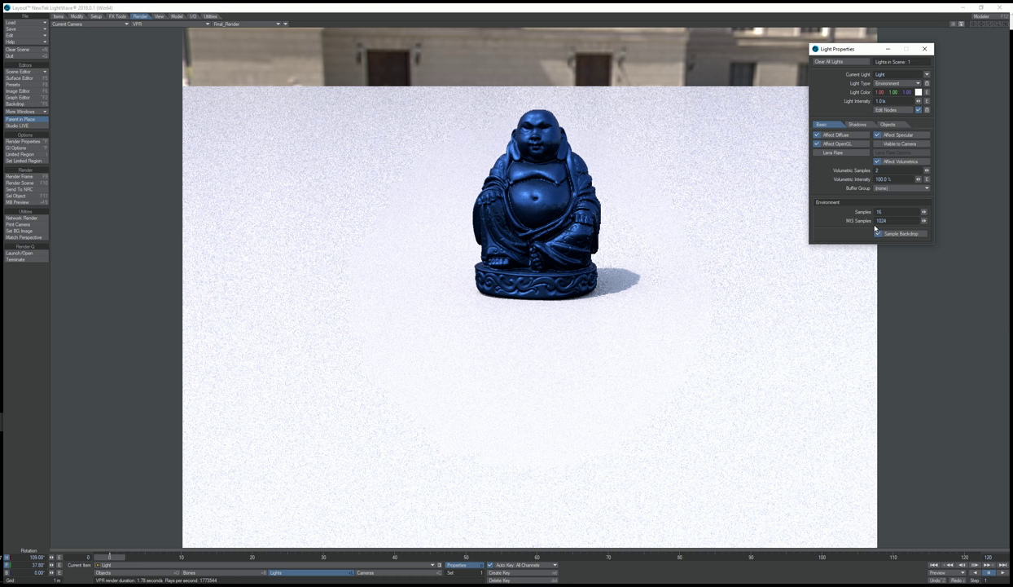
{"action": "left_click", "coordinate": [870, 218]}
{"action": "key", "text": "Return"}
Step: Reopen the backdrop effects and bring up the Textured Environment's Texture Editor
{"action": "left_click", "coordinate": [24, 104]}
{"action": "left_click_drag", "start_coordinate": [731, 55], "coordinate": [138, 48]}
{"action": "left_click", "coordinate": [126, 161]}
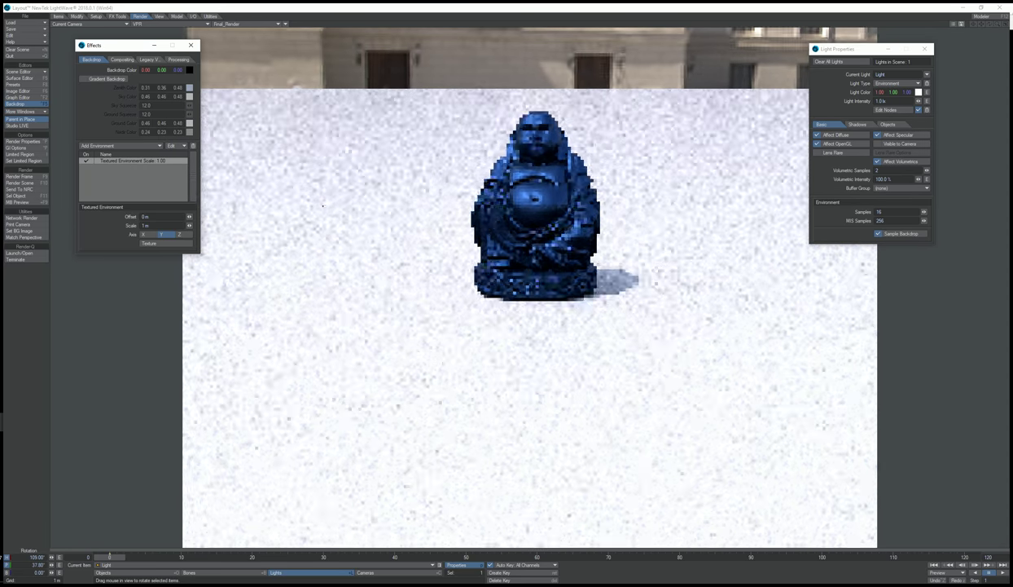
{"action": "left_click", "coordinate": [149, 242]}
{"action": "left_click_drag", "start_coordinate": [753, 194], "coordinate": [161, 274]}
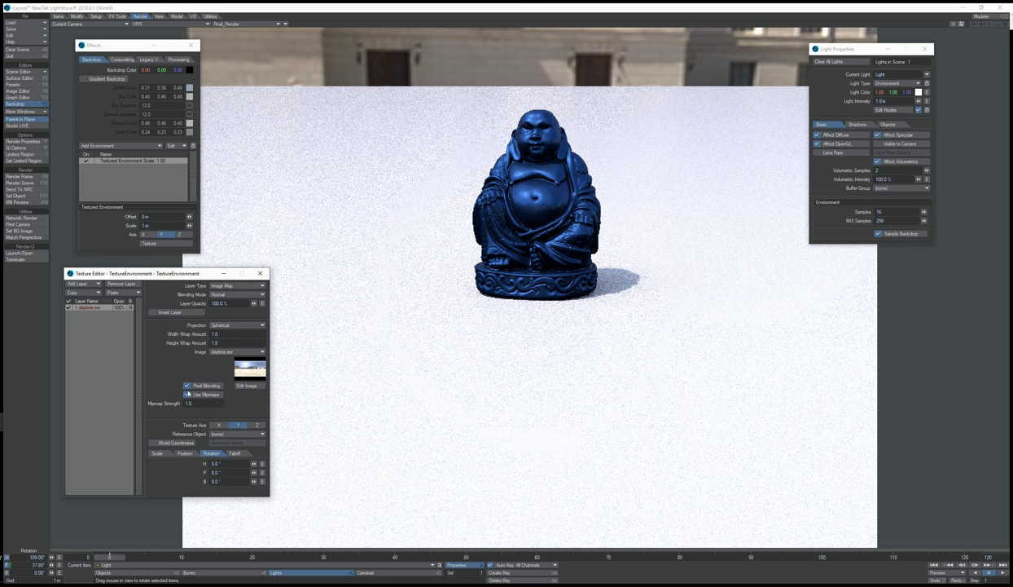
Step: Set the environment image heading to 0° and the MIS samples to 1024
{"action": "mouse_move", "coordinate": [253, 463]}
{"action": "left_mouse_down"}
{"action": "mouse_move", "coordinate": [274, 462]}
{"action": "mouse_move", "coordinate": [254, 465]}
{"action": "mouse_move", "coordinate": [263, 463]}
{"action": "left_mouse_up"}
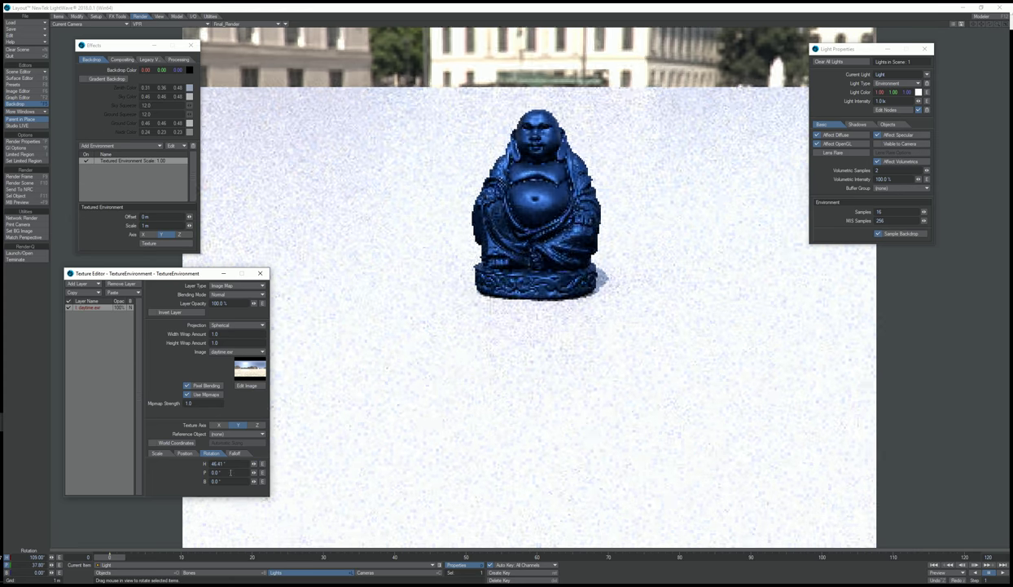
{"action": "left_click", "coordinate": [228, 462]}
{"action": "type", "text": "0"}
{"action": "key", "text": "Return"}
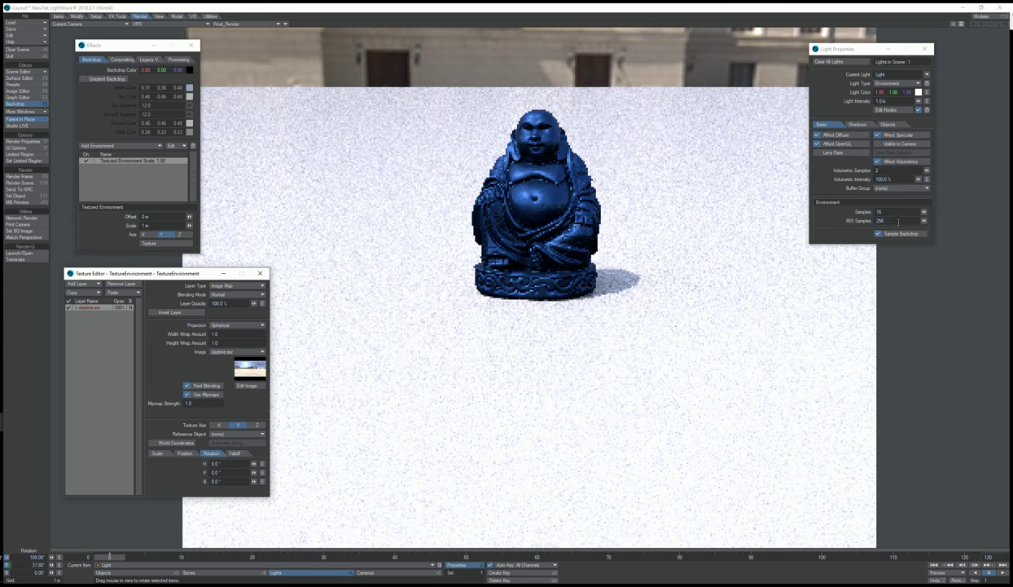
{"action": "left_click", "coordinate": [898, 222]}
{"action": "type", "text": "1024"}
{"action": "key", "text": "Return"}
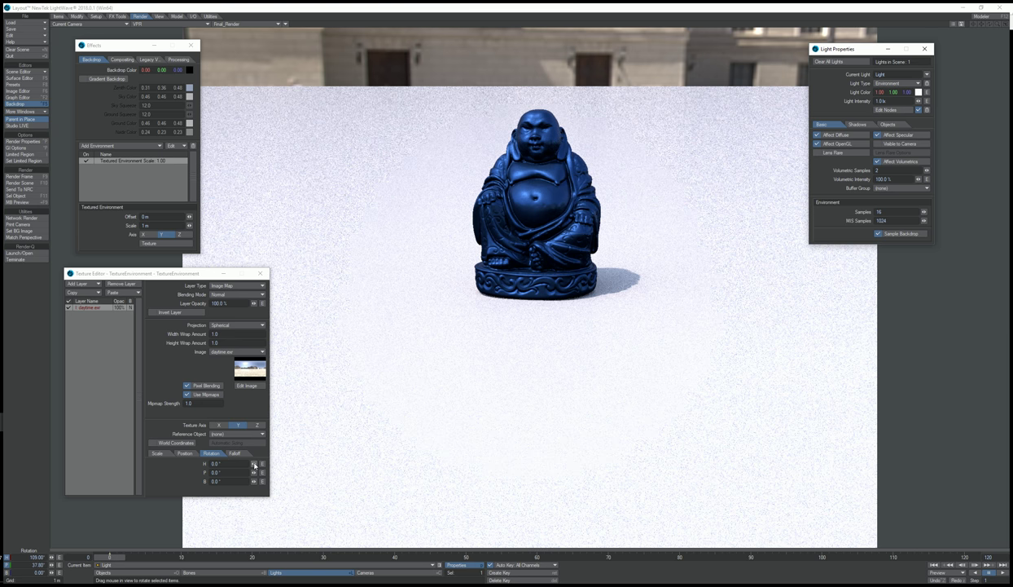
Step: Swing the heading to about 22.5°, then reset it to 0°
{"action": "left_click_drag", "start_coordinate": [254, 463], "coordinate": [185, 464]}
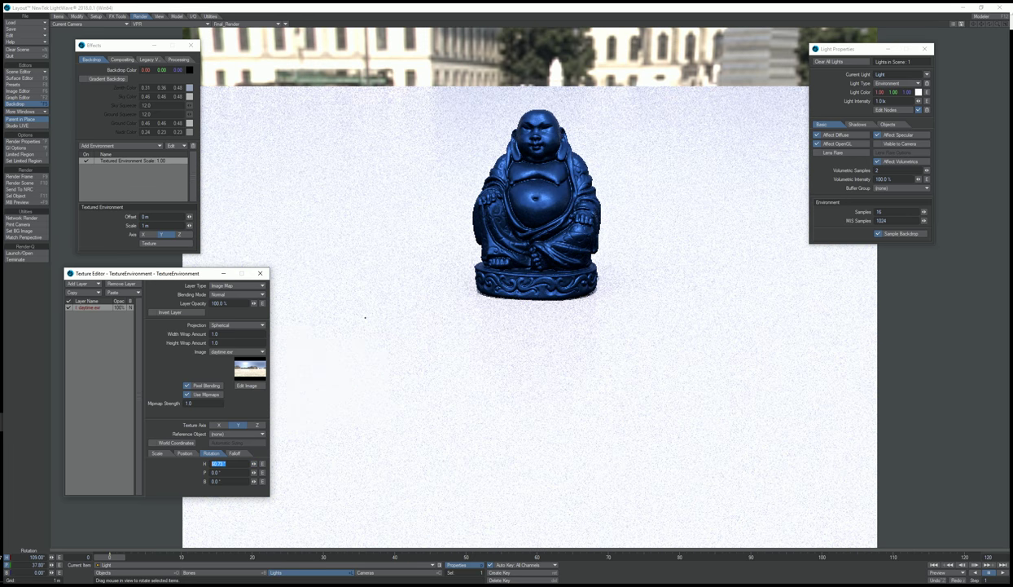
{"action": "type", "text": "0"}
{"action": "key", "text": "Return"}
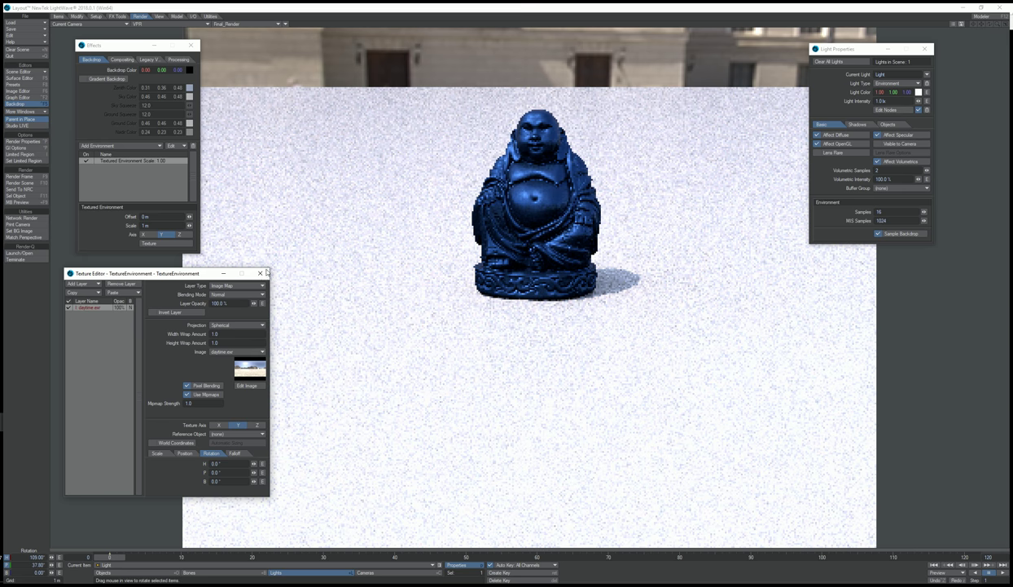
Step: Close the Texture Editor, preview the Specular_Direct buffer, then return to Final_Render
{"action": "left_click", "coordinate": [261, 274]}
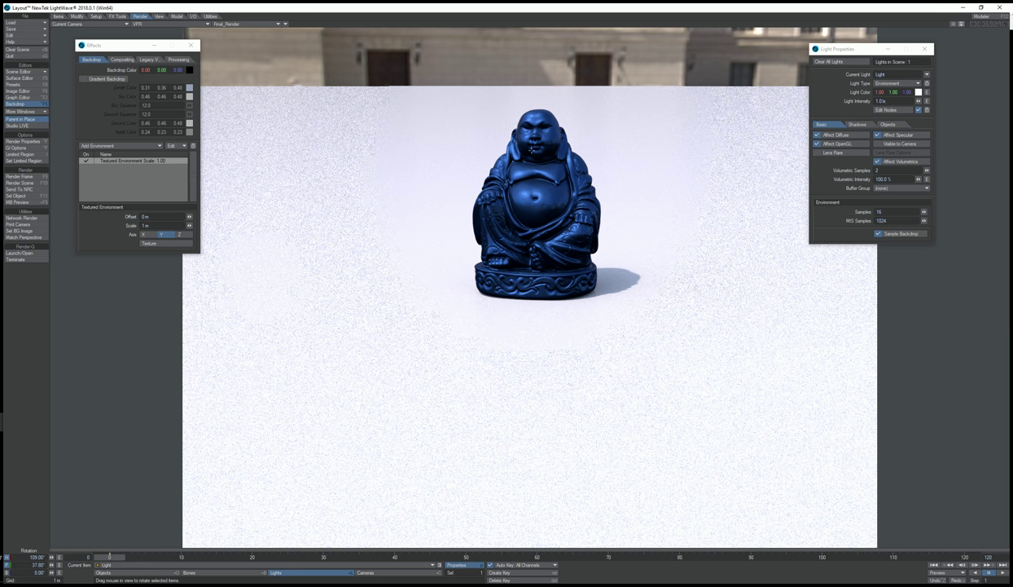
{"action": "left_click", "coordinate": [245, 23]}
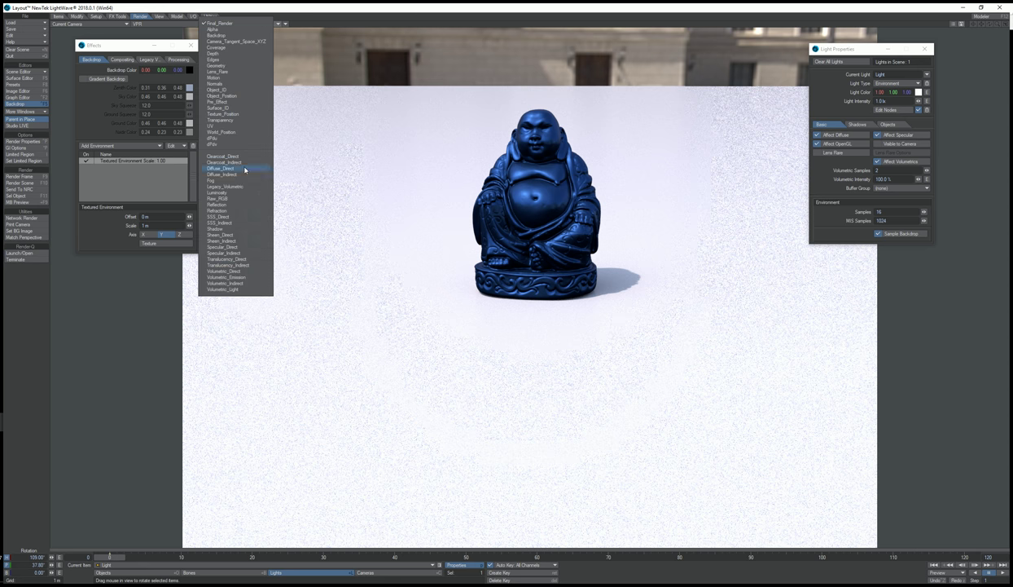
{"action": "left_click", "coordinate": [223, 247]}
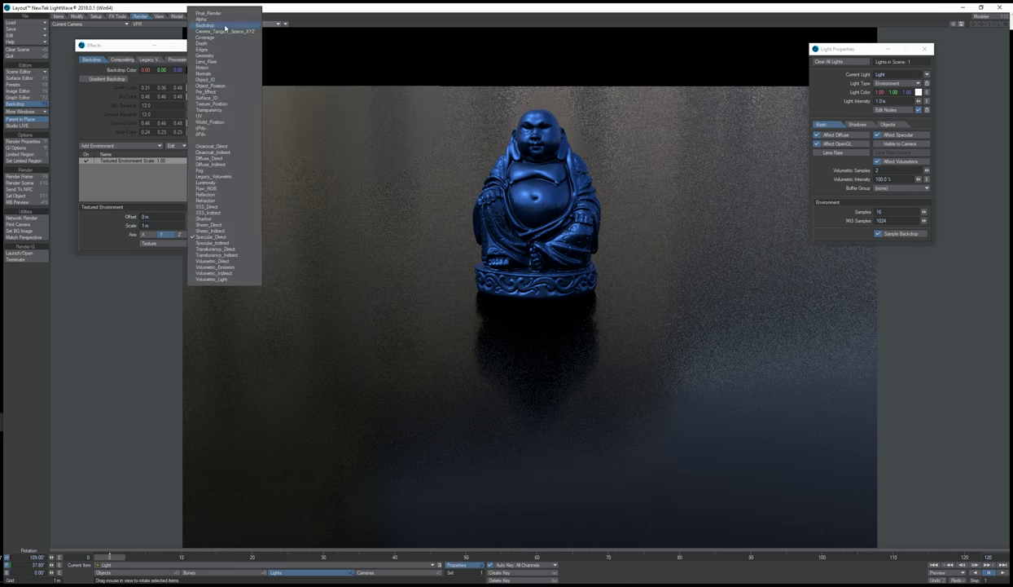
{"action": "left_click", "coordinate": [222, 24]}
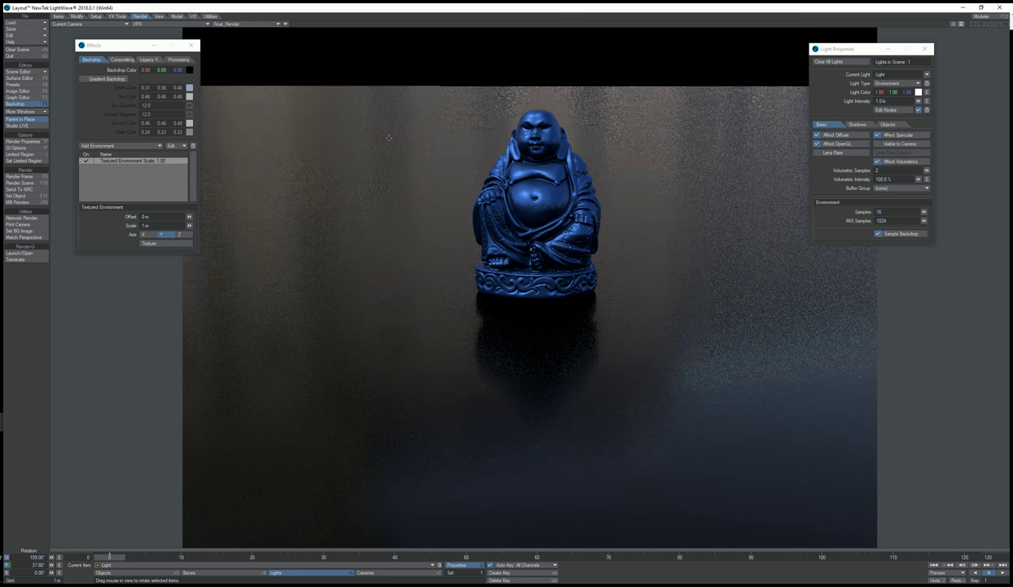
{"action": "left_click", "coordinate": [214, 13]}
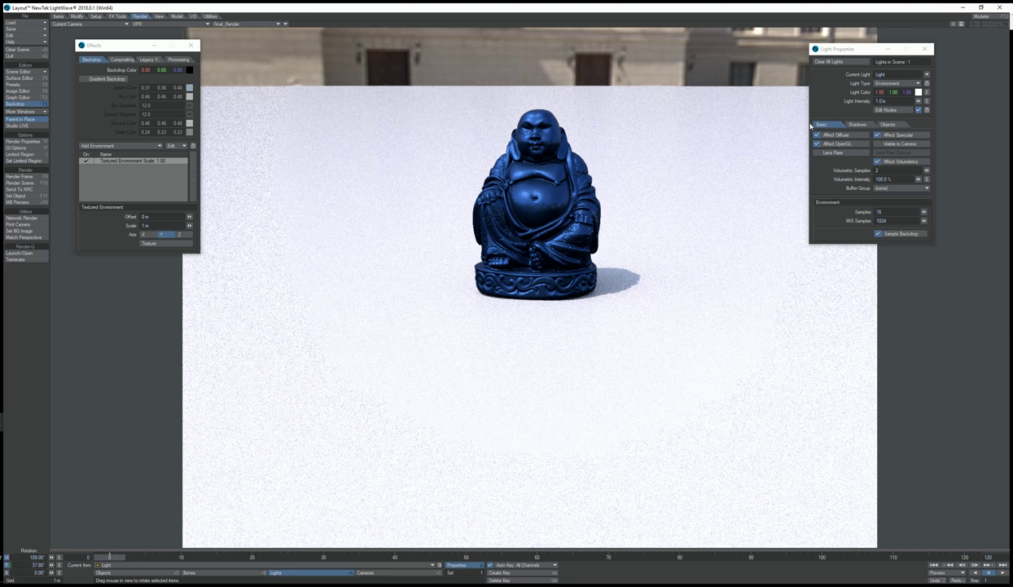
Step: Make the light a camera-visible Linear light, 152 mm thick, turned to face the camera
{"action": "left_click", "coordinate": [883, 84]}
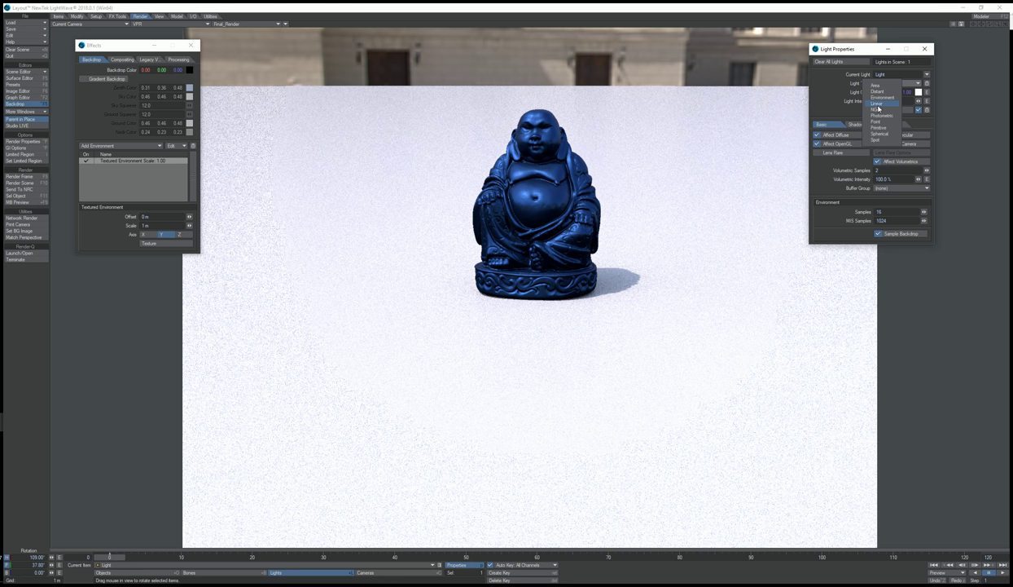
{"action": "left_click", "coordinate": [878, 104]}
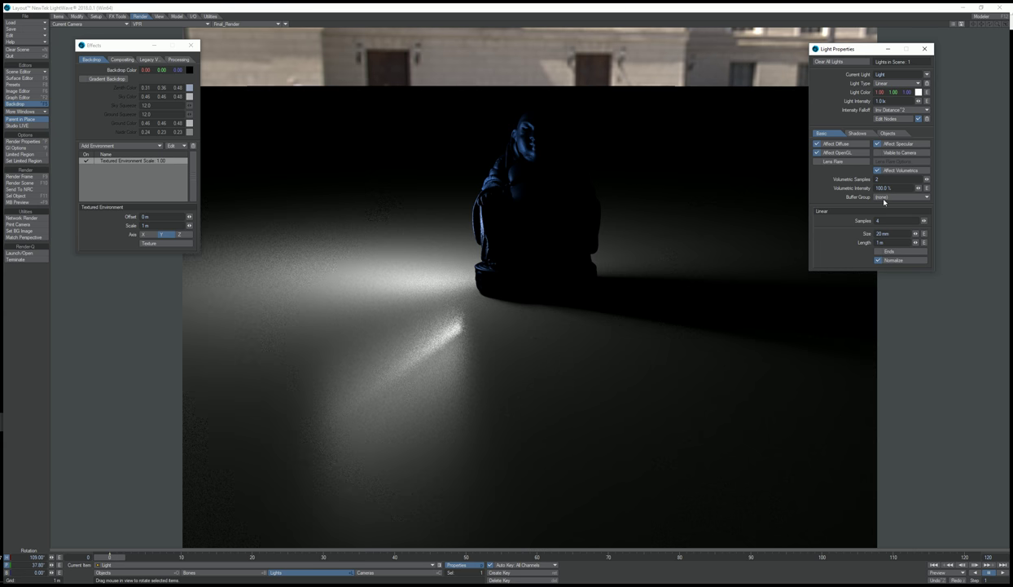
{"action": "left_click", "coordinate": [891, 154]}
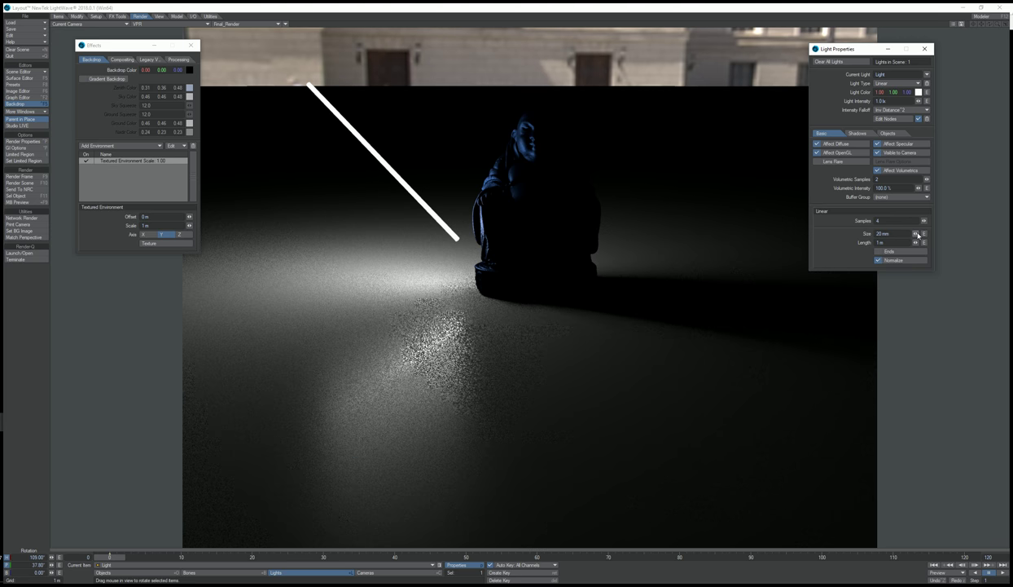
{"action": "left_click_drag", "start_coordinate": [916, 235], "coordinate": [926, 235]}
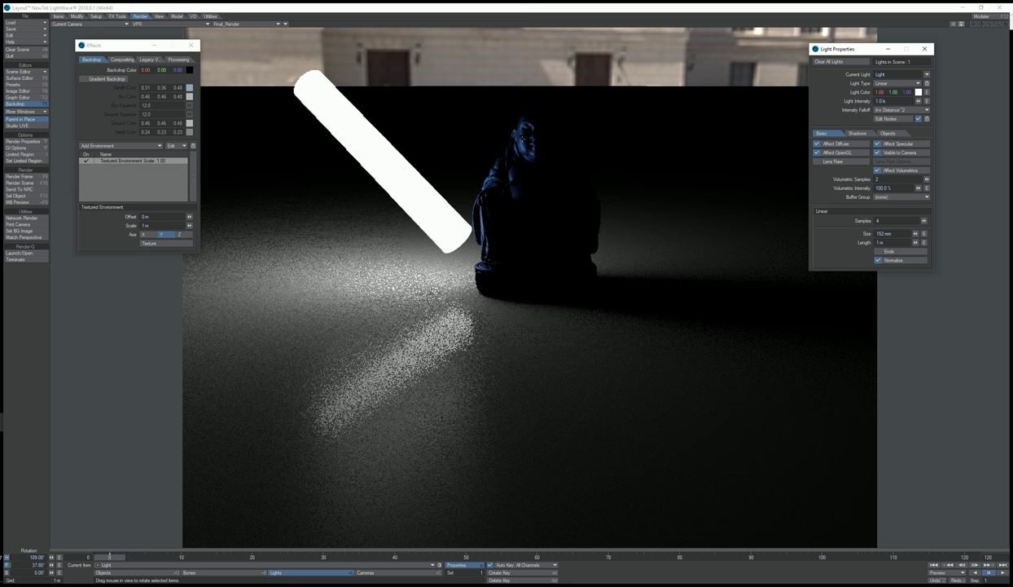
{"action": "left_click_drag", "start_coordinate": [465, 62], "coordinate": [352, 178]}
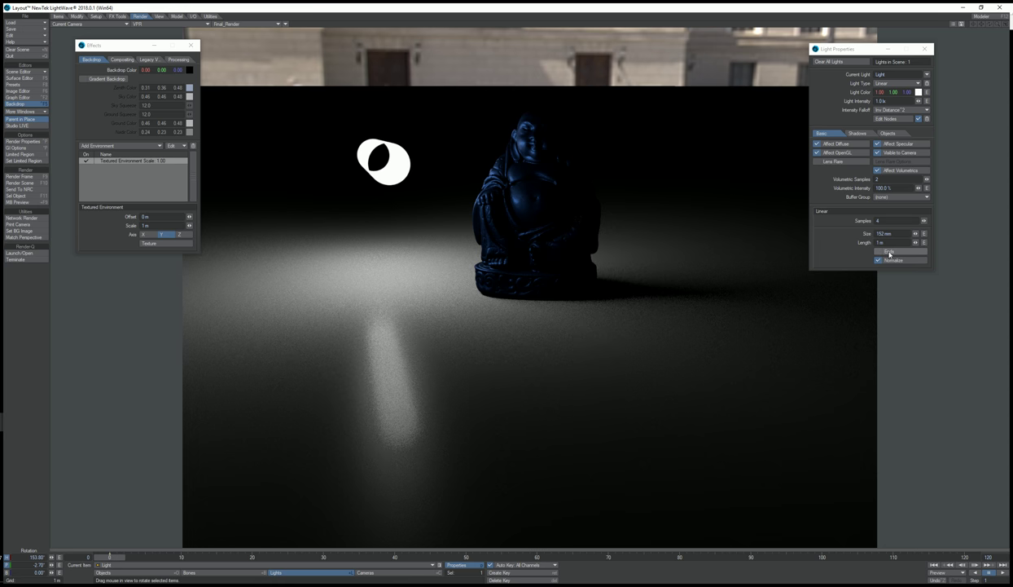
Step: Tilt the tube diagonally, lengthen it to 1.41 m with Ends off, and compare Normalize off and on
{"action": "left_click", "coordinate": [890, 252]}
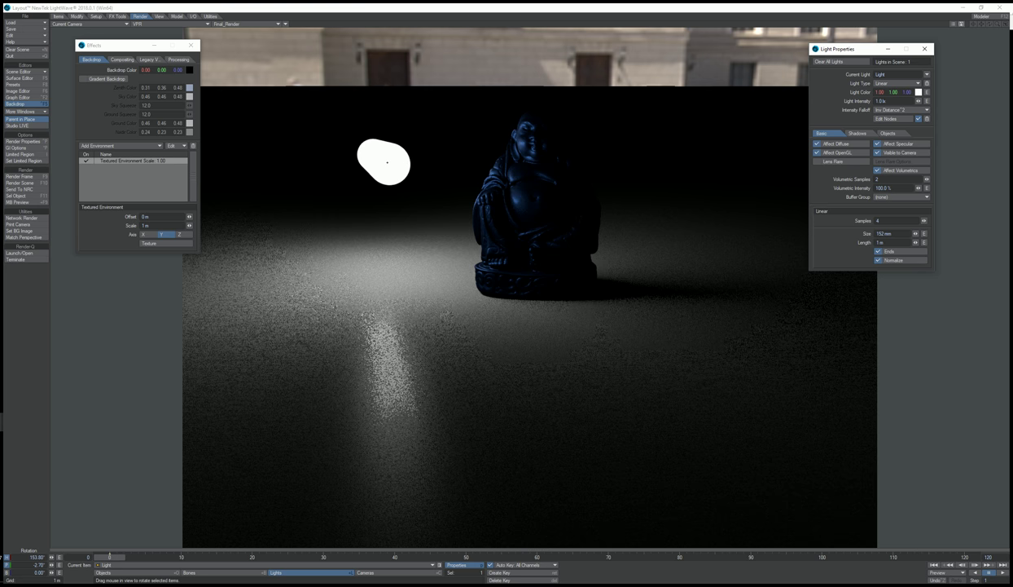
{"action": "left_click_drag", "start_coordinate": [393, 153], "coordinate": [455, 131]}
{"action": "left_click", "coordinate": [878, 251]}
{"action": "left_click_drag", "start_coordinate": [919, 242], "coordinate": [913, 243]}
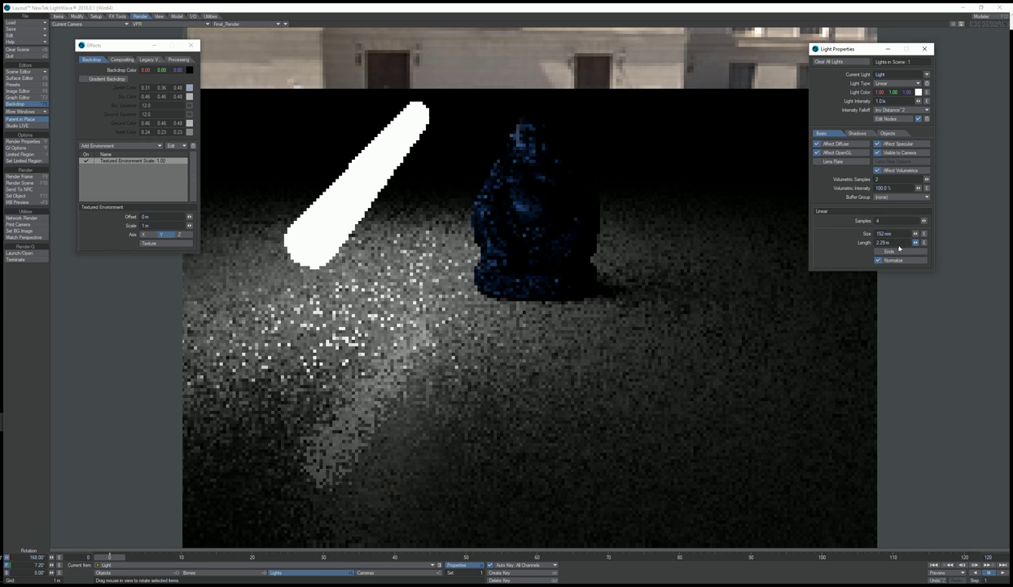
{"action": "left_click", "coordinate": [890, 261]}
{"action": "left_click", "coordinate": [890, 261]}
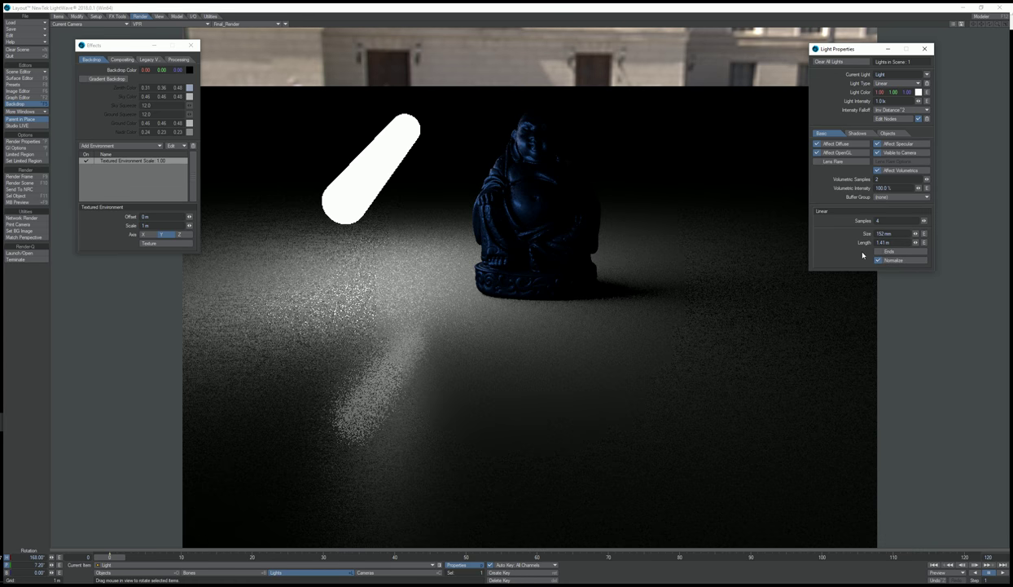
{"action": "left_click", "coordinate": [885, 83]}
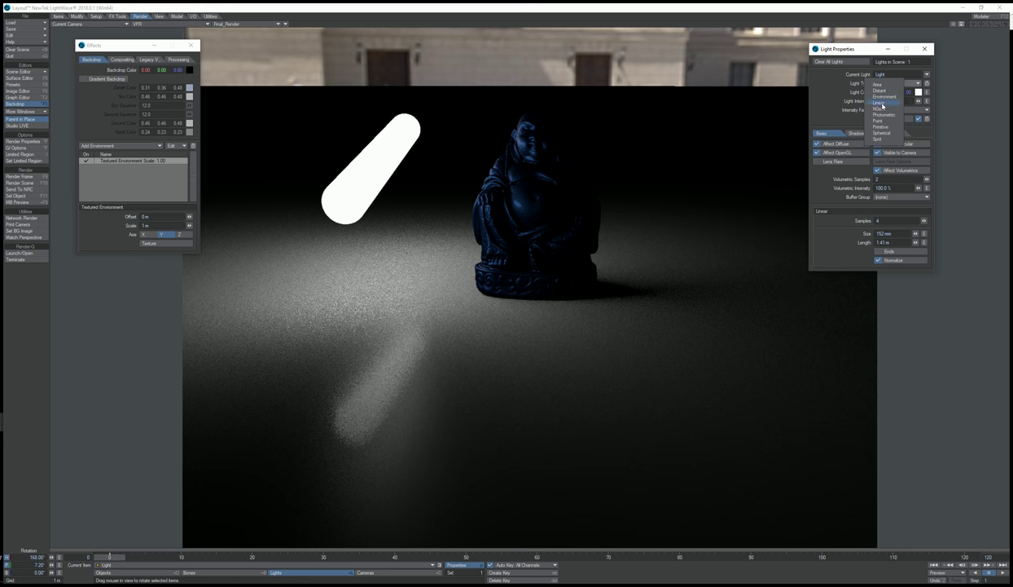
Step: Switch to an NGon light, try 2, 3 and 1 sides, and settle on 4
{"action": "left_click", "coordinate": [879, 108]}
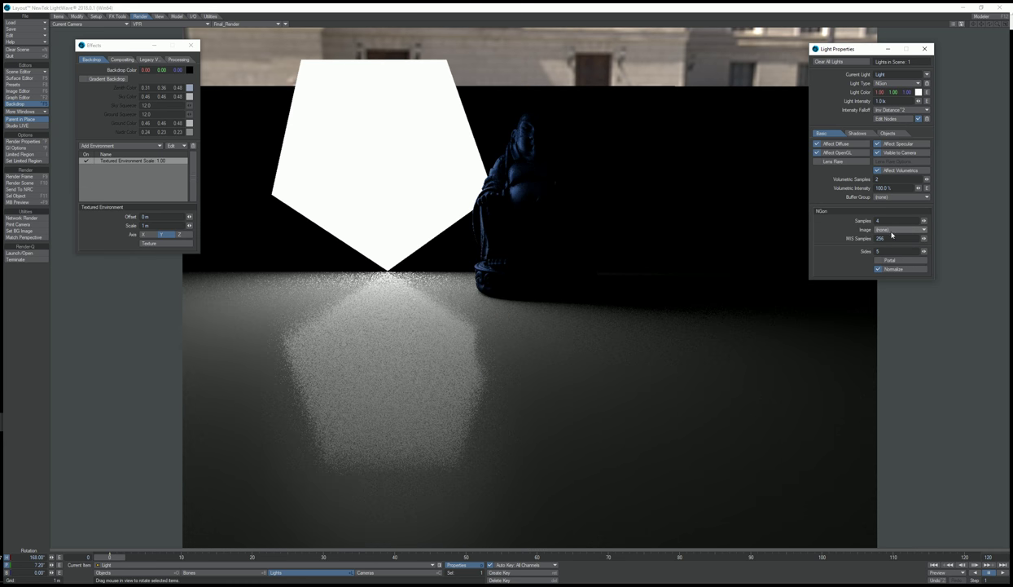
{"action": "left_click_drag", "start_coordinate": [924, 252], "coordinate": [916, 252]}
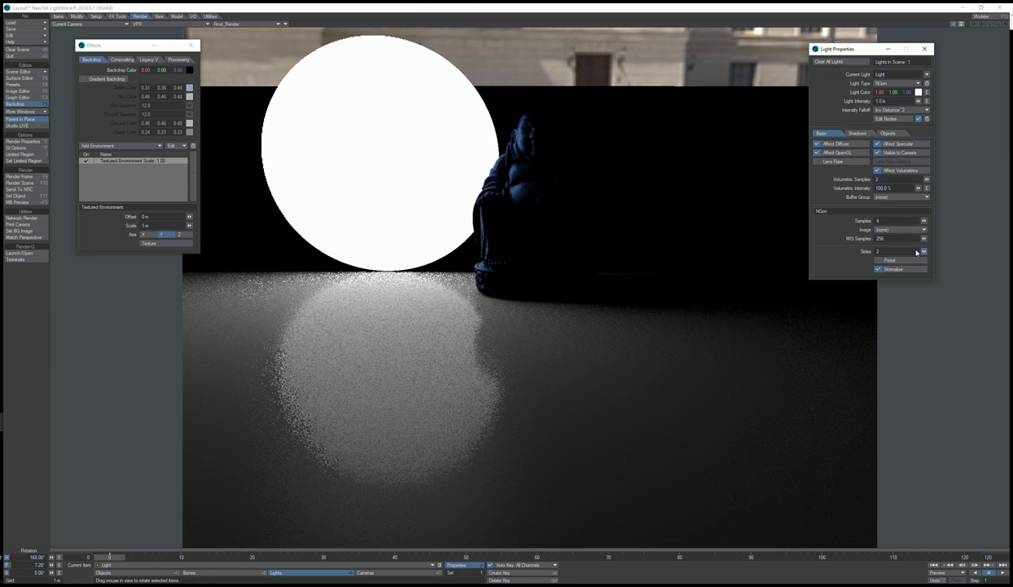
{"action": "left_click_drag", "start_coordinate": [916, 252], "coordinate": [921, 252]}
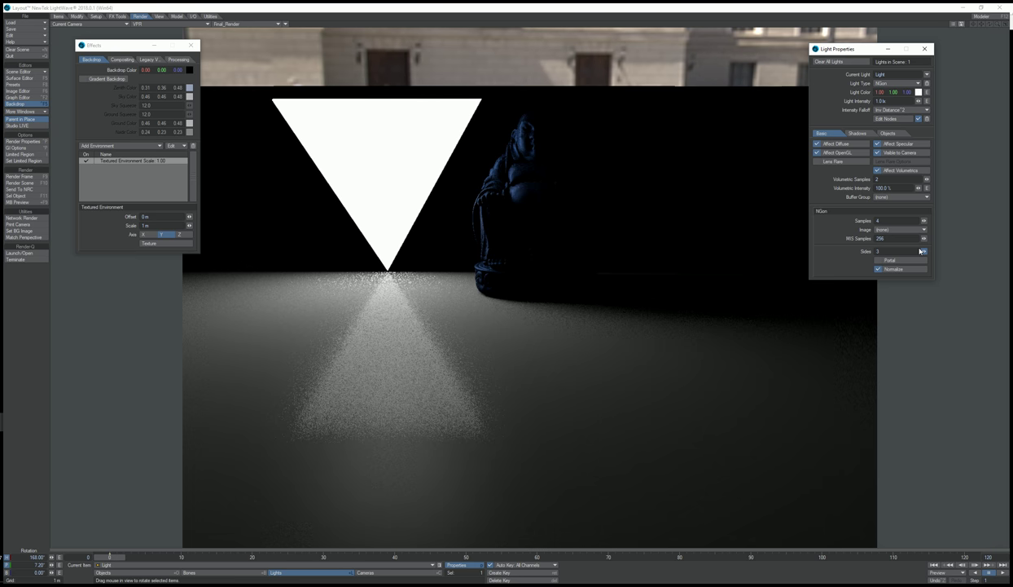
{"action": "mouse_move", "coordinate": [920, 252]}
{"action": "left_mouse_down"}
{"action": "mouse_move", "coordinate": [928, 248]}
{"action": "mouse_move", "coordinate": [911, 249]}
{"action": "left_mouse_up"}
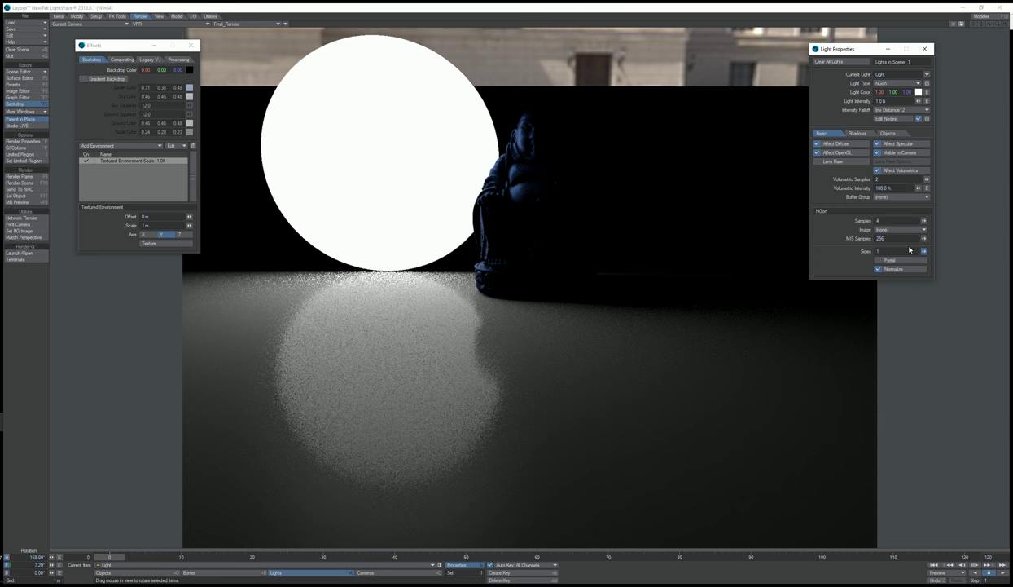
{"action": "left_click_drag", "start_coordinate": [910, 249], "coordinate": [916, 252]}
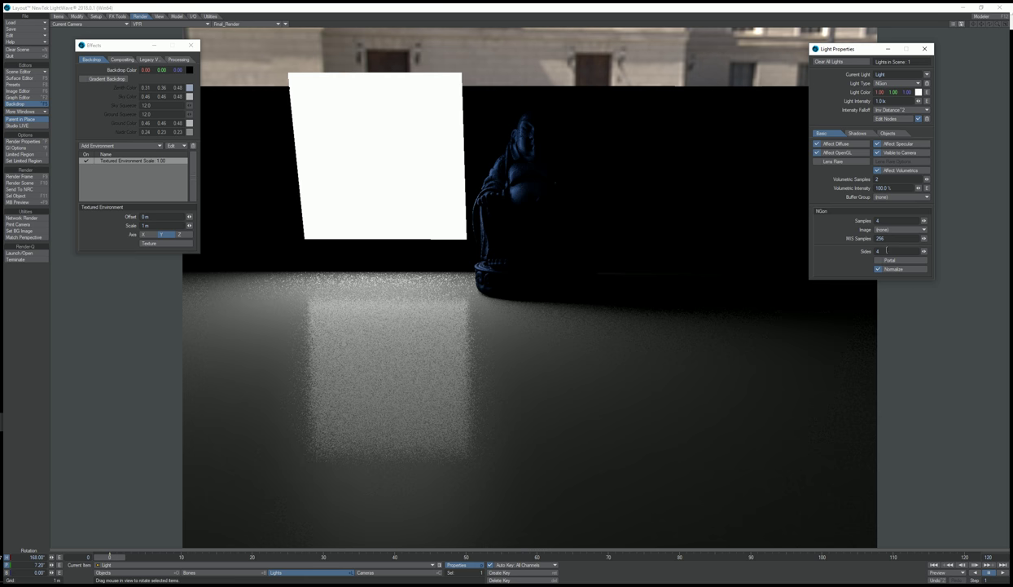
Step: Choose Photometric as the light type, leaving no IES profile loaded
{"action": "left_click", "coordinate": [884, 83]}
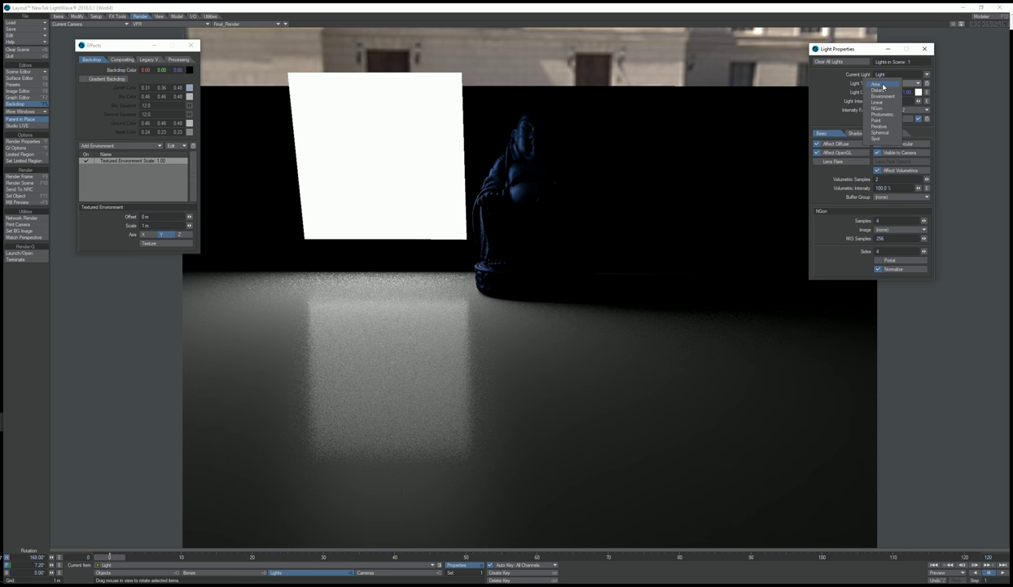
{"action": "left_click", "coordinate": [883, 114]}
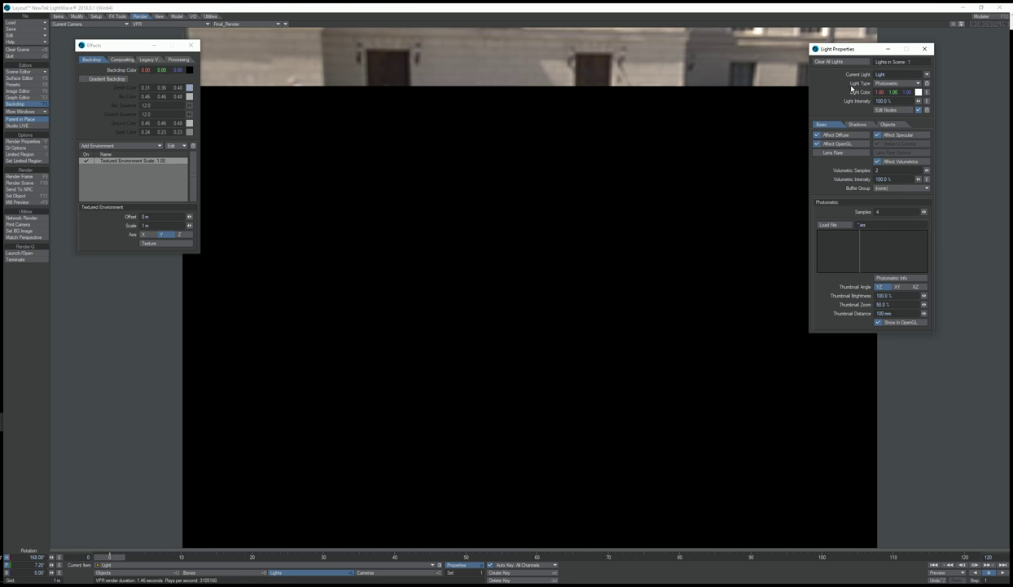
Step: Change the light to Point, then to a Spherical light enlarged to 531 mm
{"action": "left_click", "coordinate": [886, 86]}
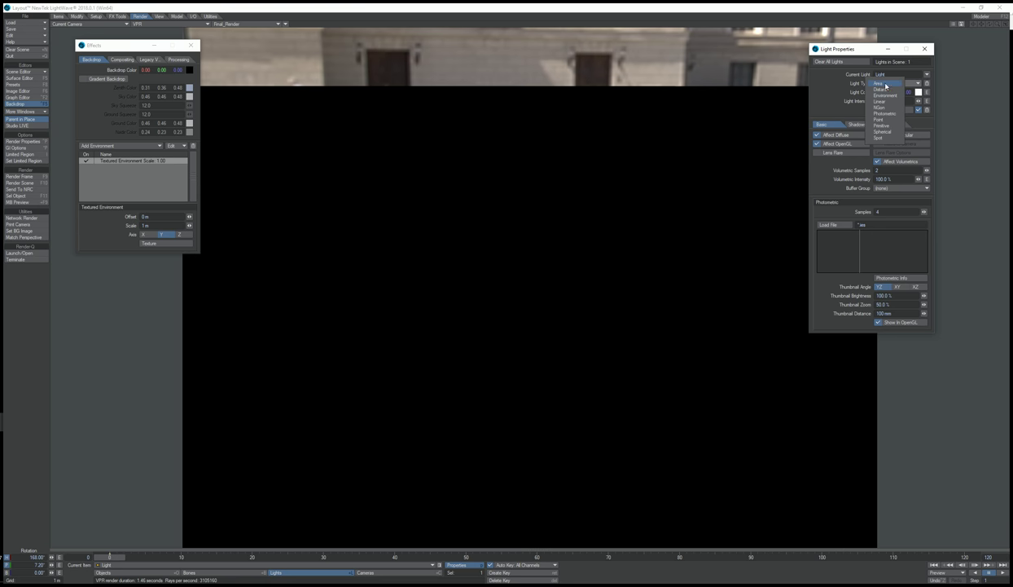
{"action": "left_click", "coordinate": [886, 119]}
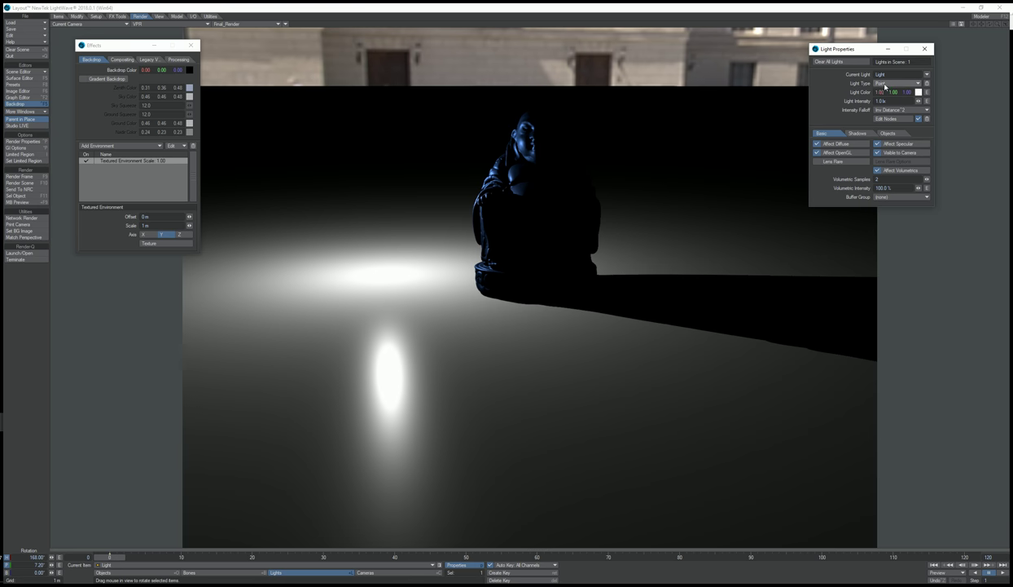
{"action": "left_click", "coordinate": [884, 84]}
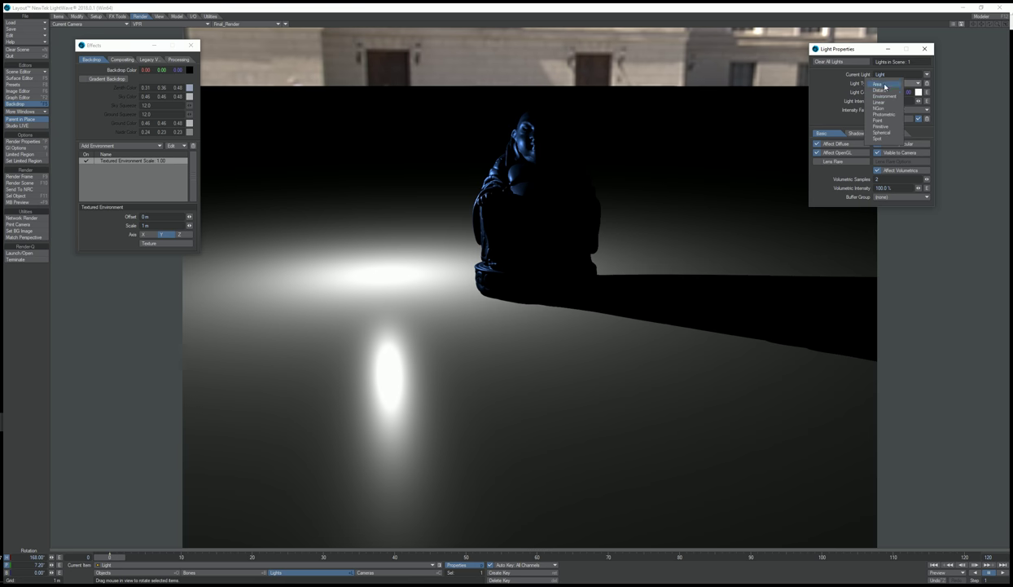
{"action": "left_click", "coordinate": [883, 135]}
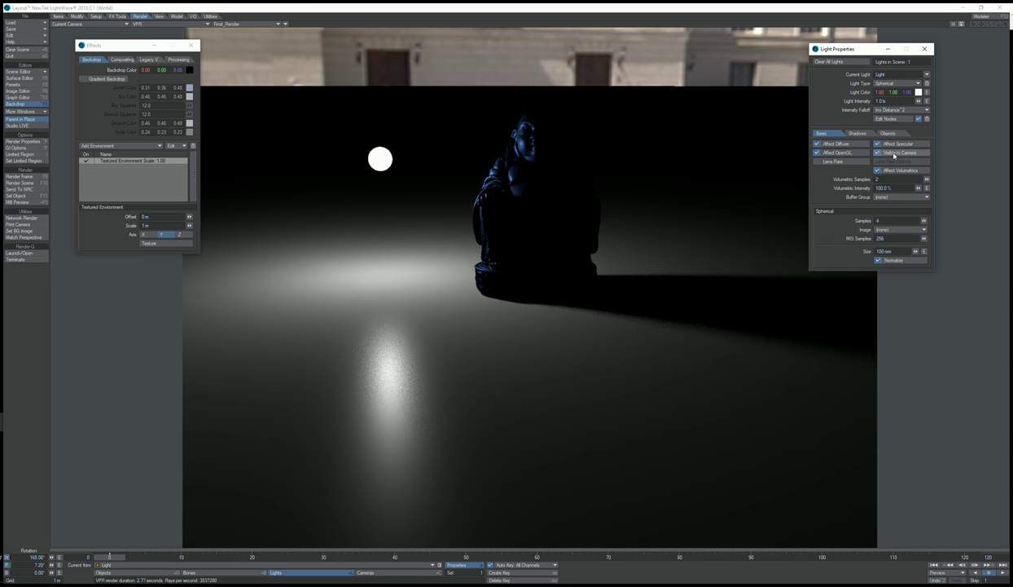
{"action": "left_click_drag", "start_coordinate": [916, 250], "coordinate": [894, 259]}
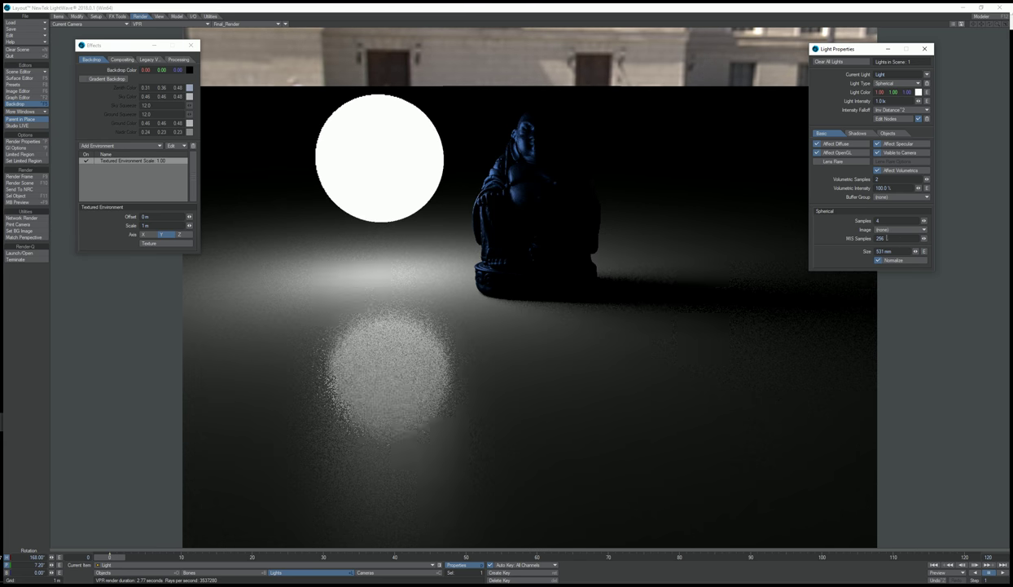
Step: Apply the lightwave_logo_reveal image to the sphere, then set it back to (none)
{"action": "left_click", "coordinate": [887, 229]}
{"action": "left_click", "coordinate": [881, 237]}
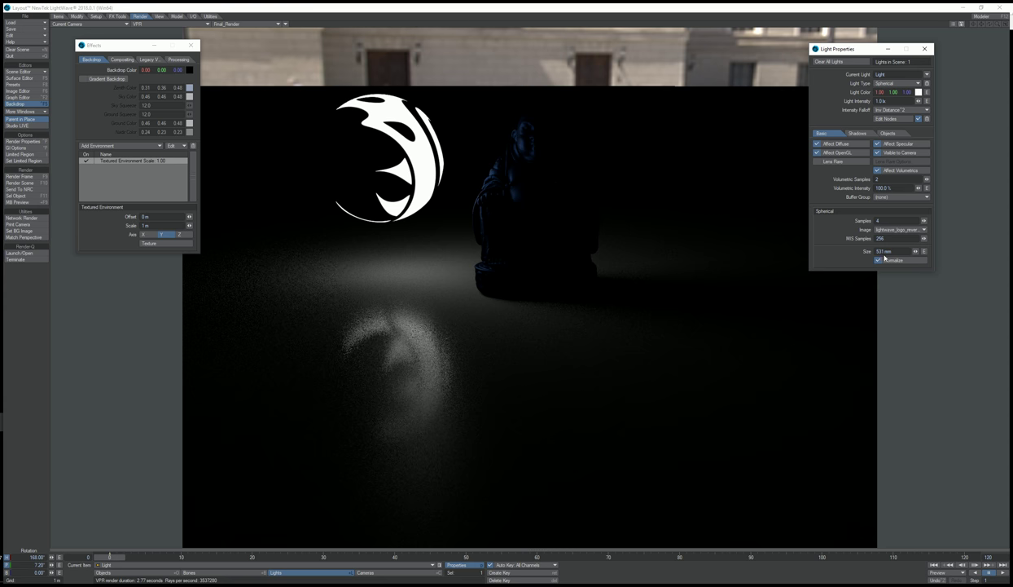
{"action": "left_click", "coordinate": [896, 230]}
{"action": "left_click", "coordinate": [882, 212]}
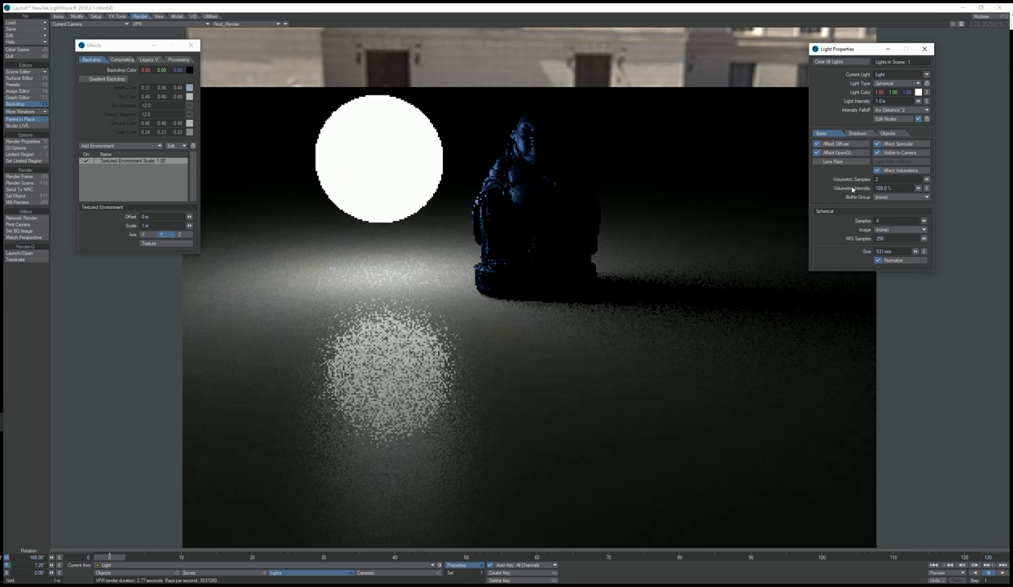
Step: Make the light a Spot, turn its heading to about 120°, and try a 44° cone
{"action": "left_click", "coordinate": [887, 84]}
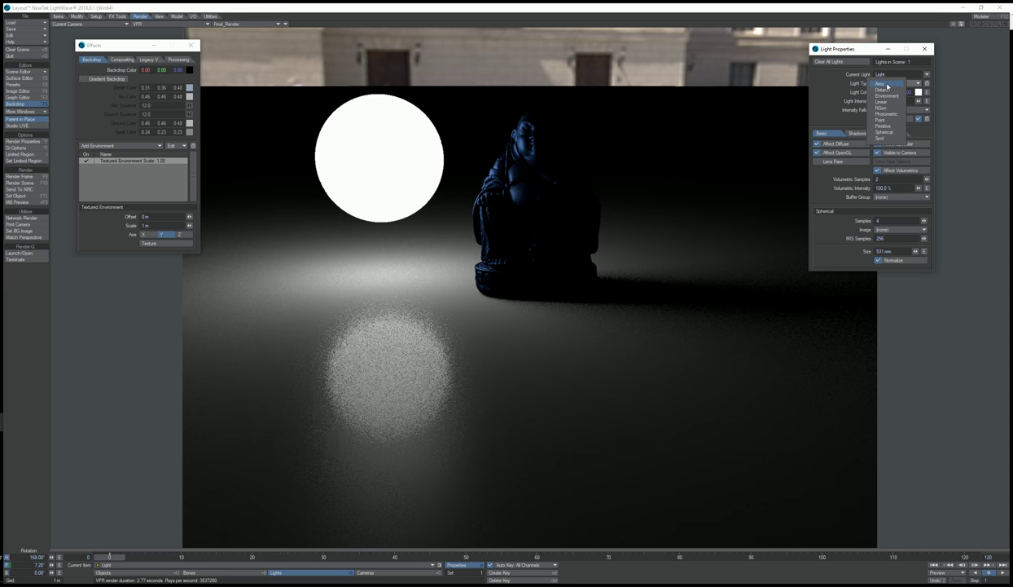
{"action": "left_click", "coordinate": [880, 138]}
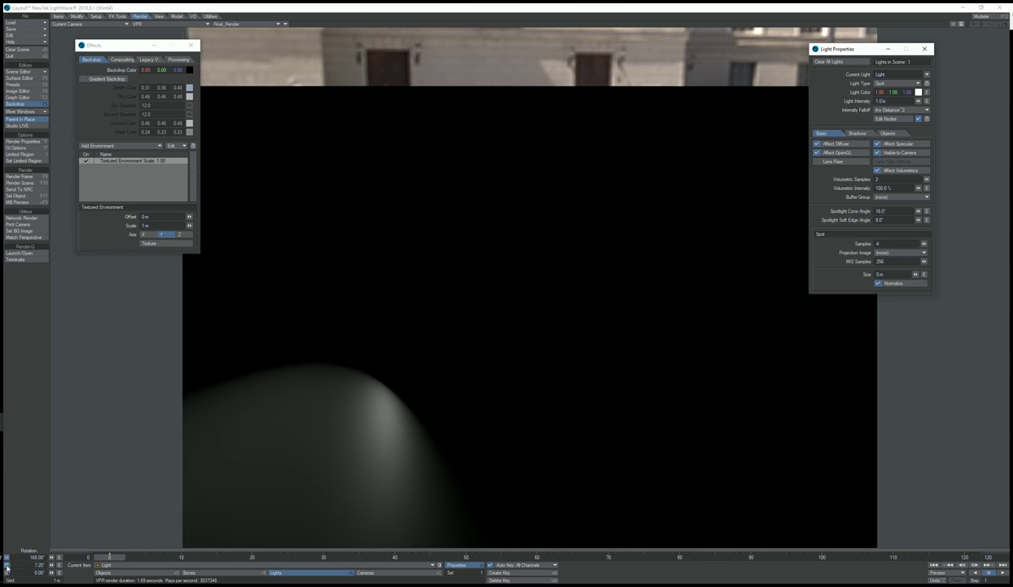
{"action": "left_click_drag", "start_coordinate": [595, 289], "coordinate": [481, 306]}
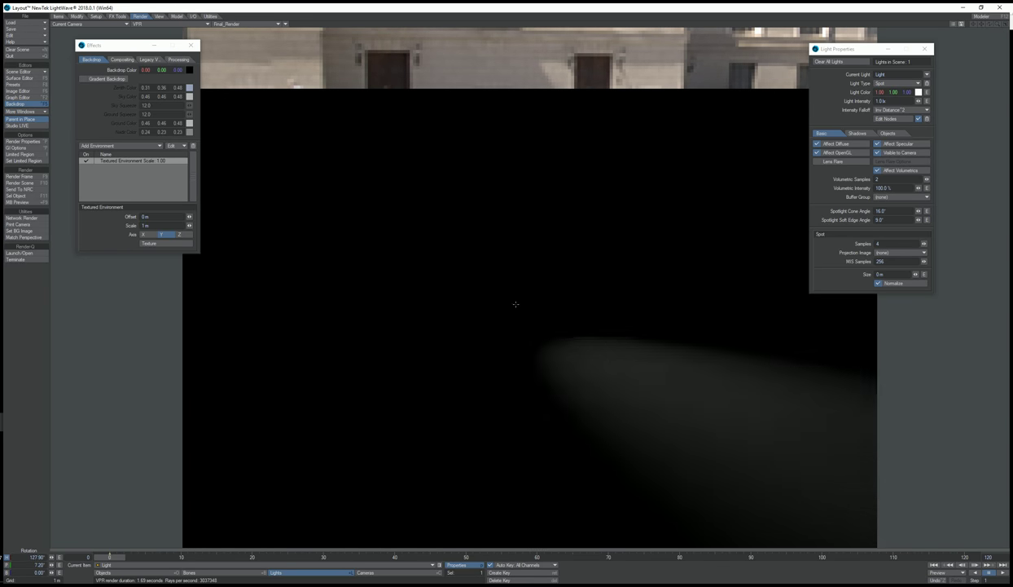
{"action": "left_click", "coordinate": [910, 211]}
{"action": "type", "text": "44"}
{"action": "key", "text": "Return"}
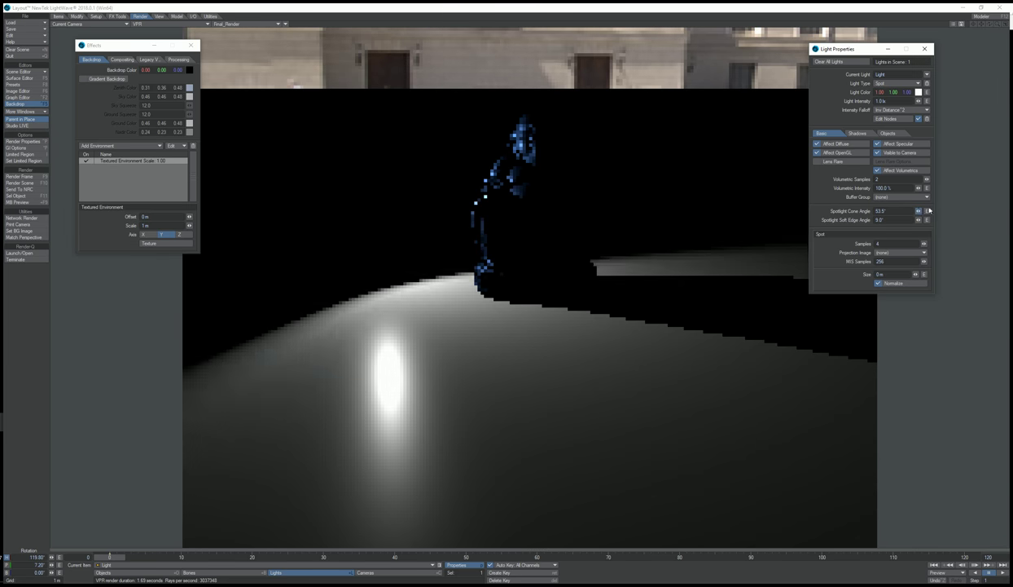
Step: Narrow the cone to 38° and aim the spotlight at 99° heading, tilted onto the figure
{"action": "left_click", "coordinate": [910, 211]}
{"action": "type", "text": "38"}
{"action": "key", "text": "Return"}
{"action": "left_click_drag", "start_coordinate": [693, 317], "coordinate": [648, 257]}
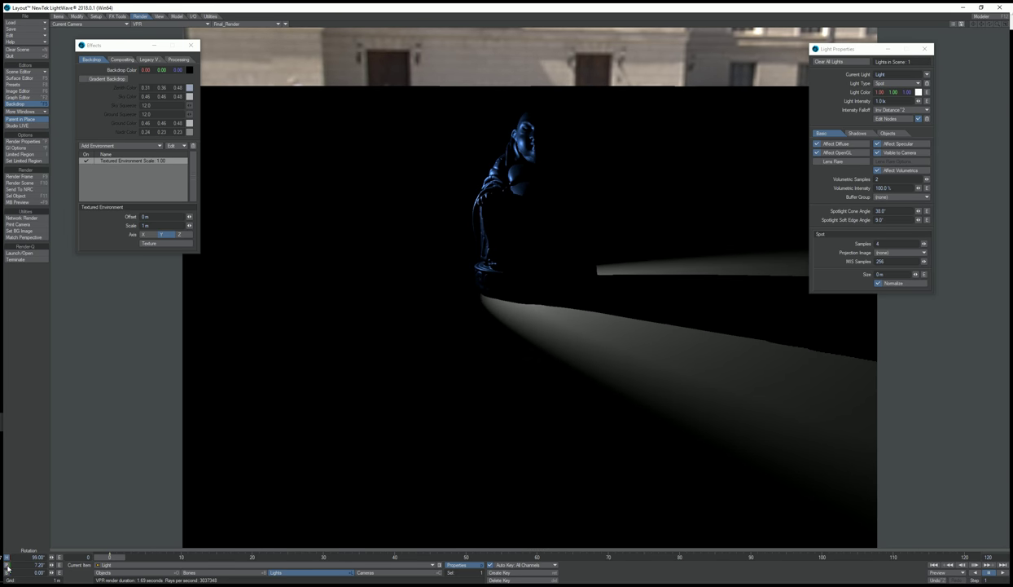
{"action": "left_click_drag", "start_coordinate": [611, 191], "coordinate": [640, 242]}
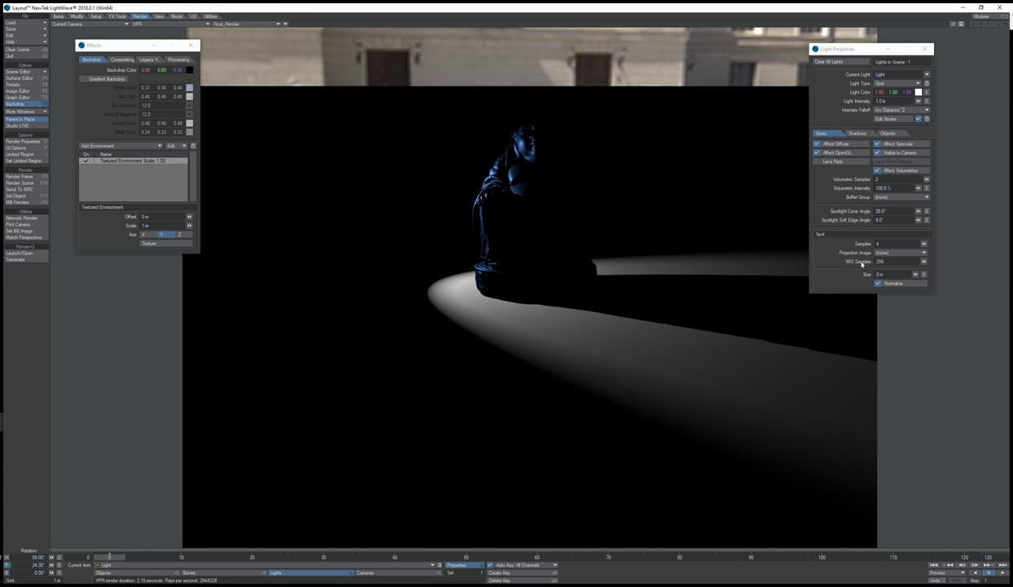
Step: Enlarge the spotlight to 352 mm, set a 12.5° soft edge, compare Normalize, and close Effects
{"action": "left_click", "coordinate": [895, 262]}
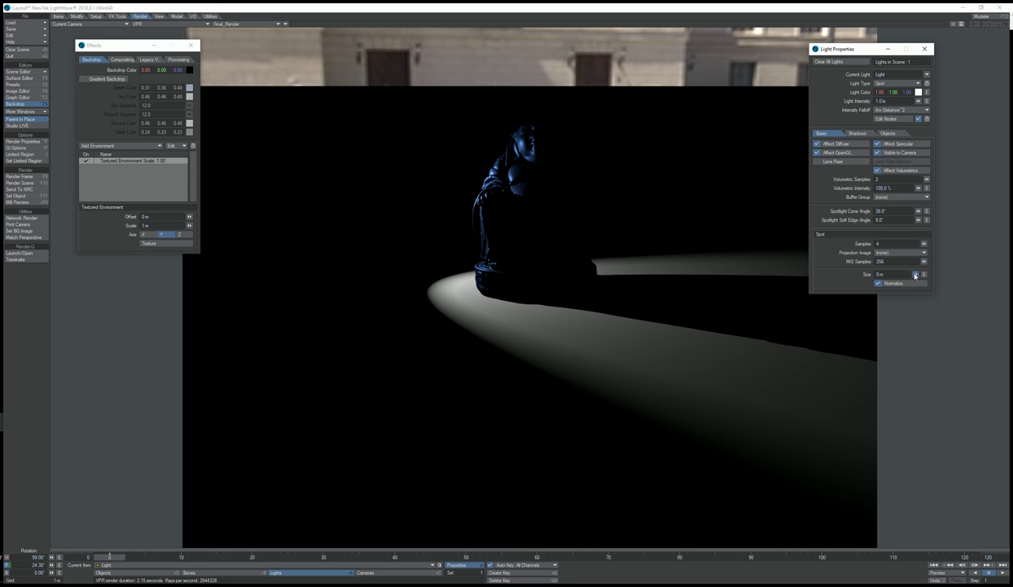
{"action": "left_click_drag", "start_coordinate": [923, 274], "coordinate": [940, 268]}
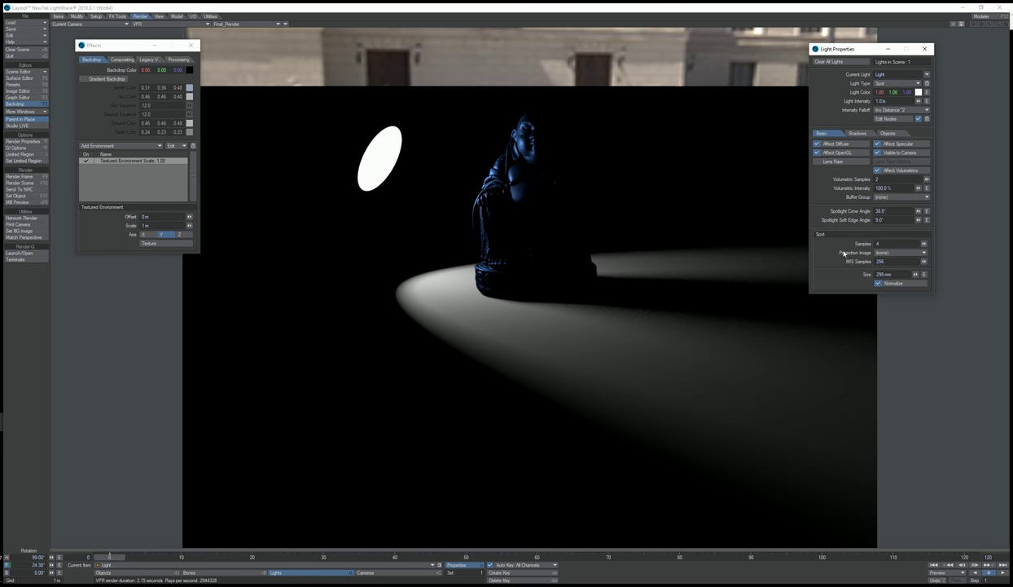
{"action": "left_click_drag", "start_coordinate": [923, 275], "coordinate": [945, 274]}
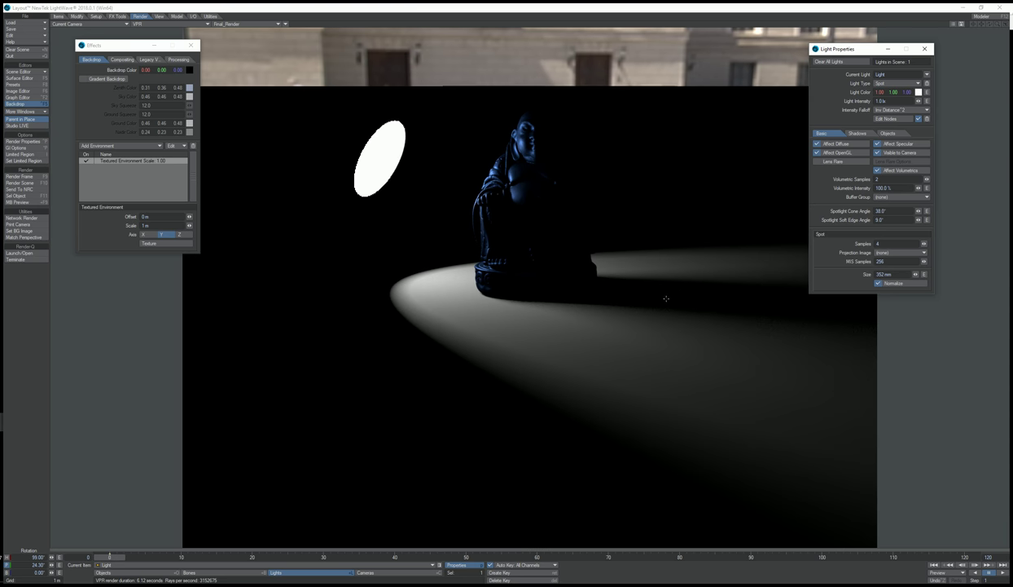
{"action": "mouse_move", "coordinate": [919, 215]}
{"action": "left_mouse_down"}
{"action": "mouse_move", "coordinate": [913, 210]}
{"action": "mouse_move", "coordinate": [917, 218]}
{"action": "left_mouse_up"}
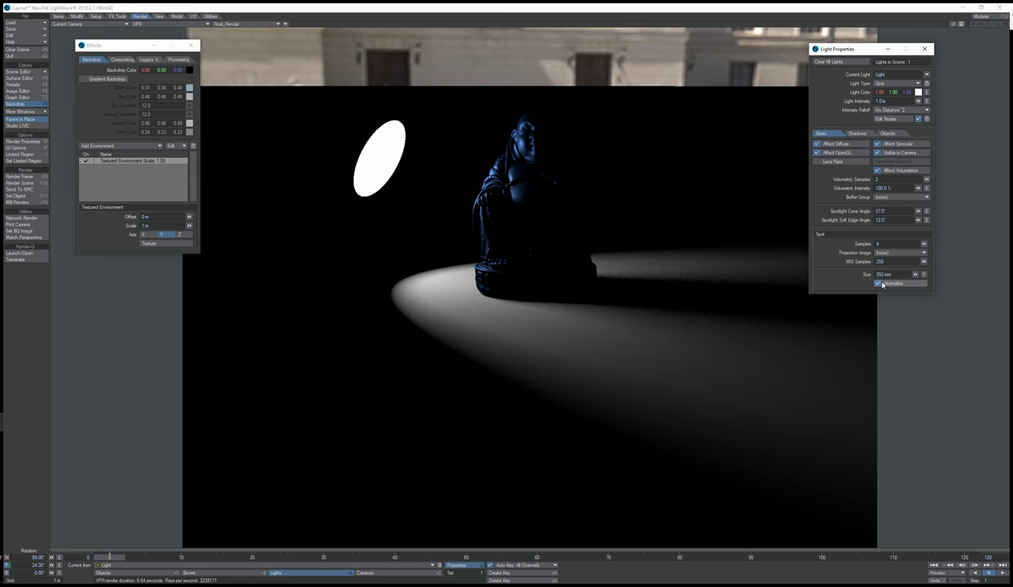
{"action": "left_click", "coordinate": [880, 283]}
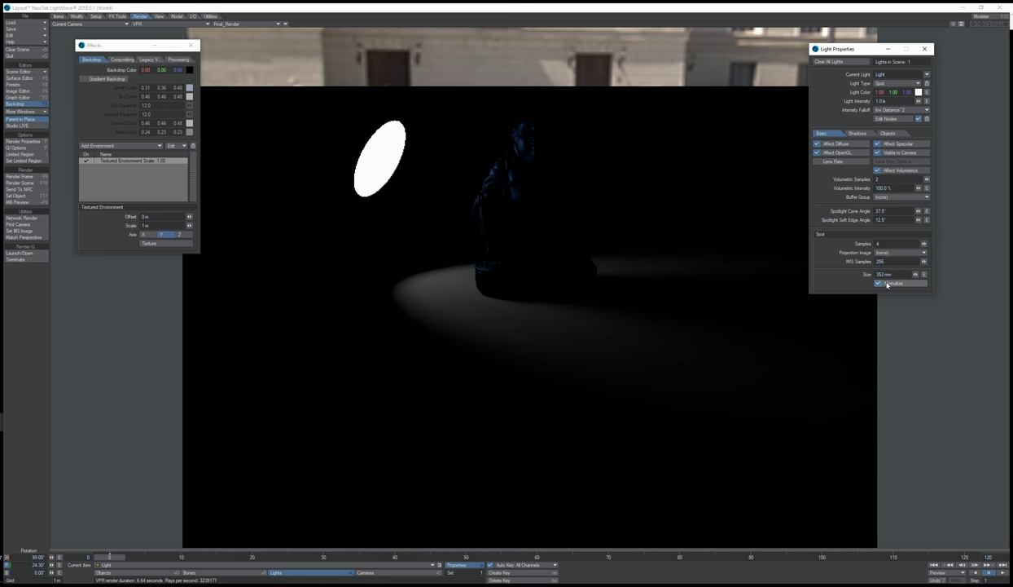
{"action": "left_click", "coordinate": [880, 282]}
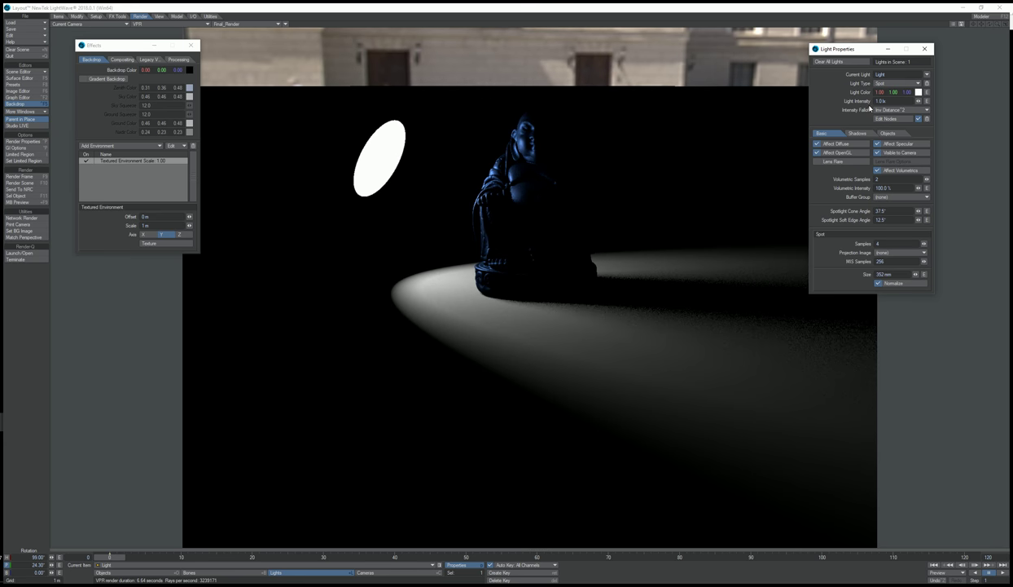
{"action": "left_click", "coordinate": [191, 45]}
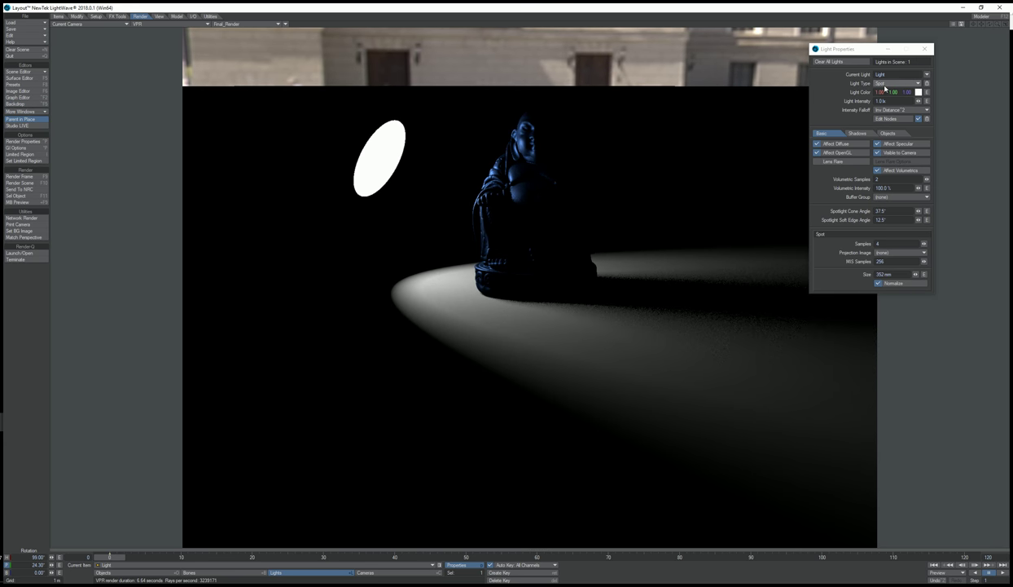
Step: Make the light a Buddha primitive light and move it into the camera view
{"action": "left_click", "coordinate": [892, 83]}
{"action": "left_click", "coordinate": [882, 126]}
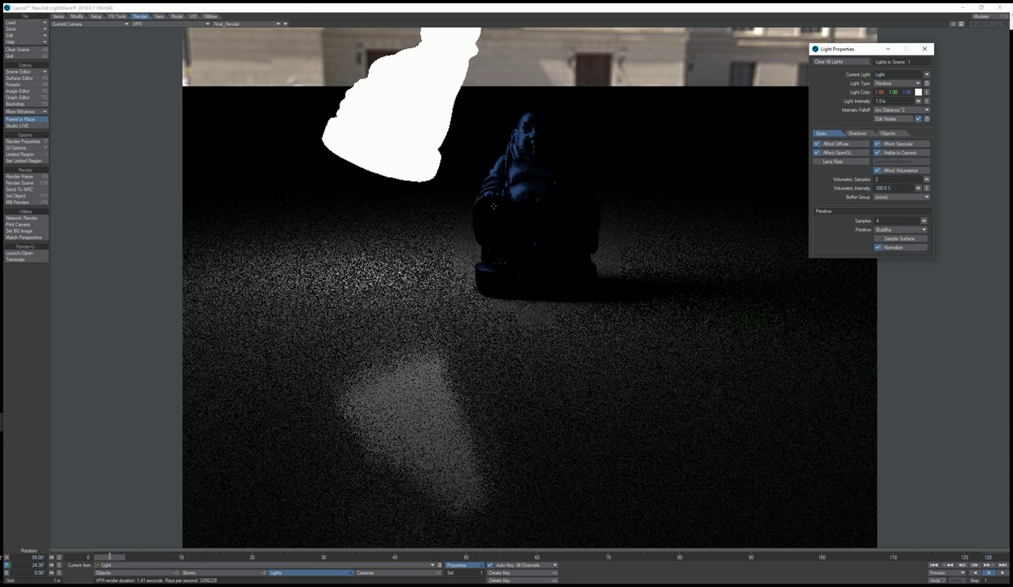
{"action": "key", "text": "t"}
{"action": "left_click_drag", "start_coordinate": [526, 220], "coordinate": [474, 118]}
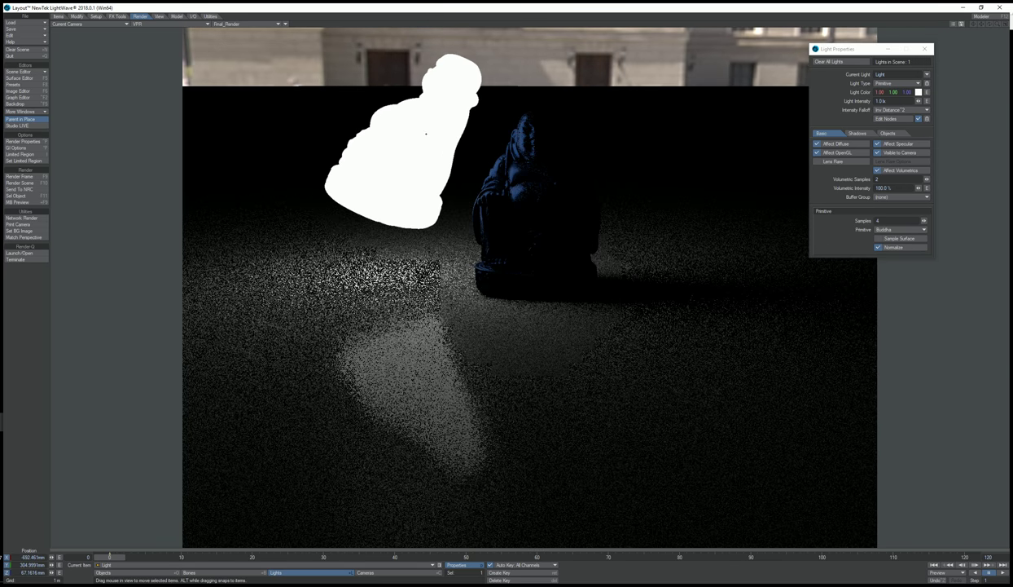
Step: Rotate the Buddha light upright and position it just above the ground beside the figure
{"action": "key", "text": "y"}
{"action": "left_click_drag", "start_coordinate": [461, 113], "coordinate": [336, 121]}
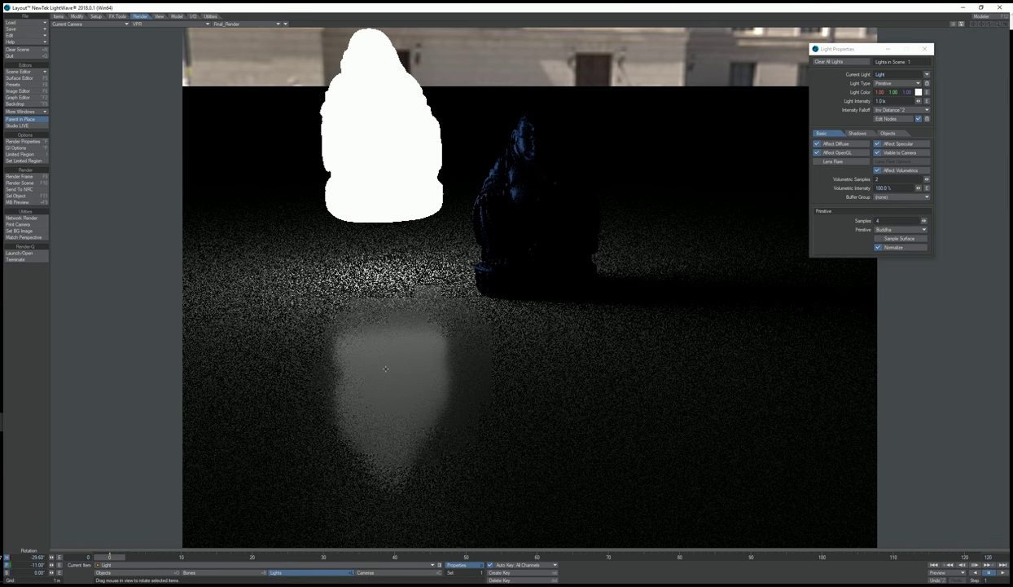
{"action": "key", "text": "t"}
{"action": "left_click_drag", "start_coordinate": [360, 358], "coordinate": [367, 383]}
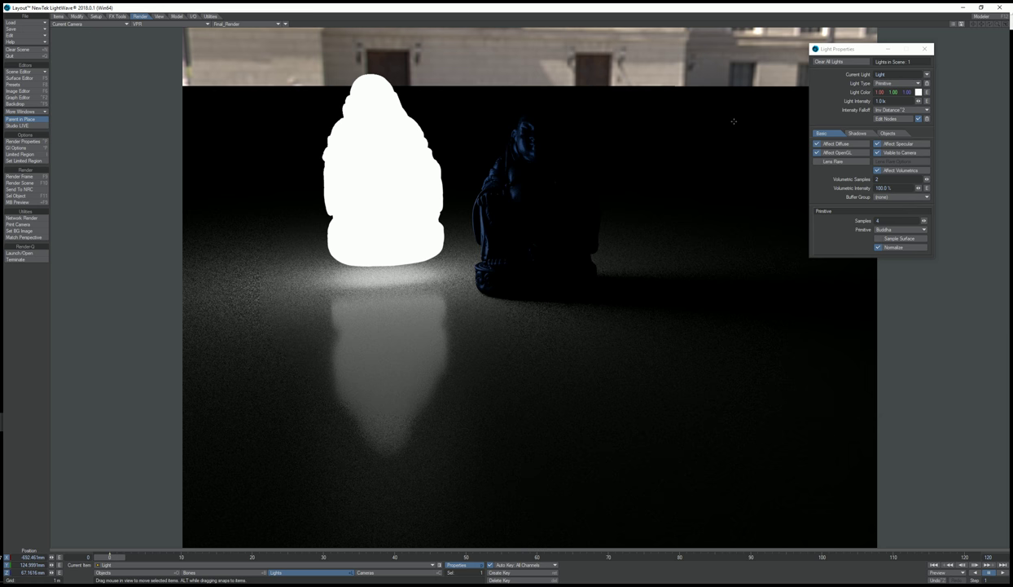
{"action": "right_click_drag", "start_coordinate": [453, 182], "coordinate": [446, 175]}
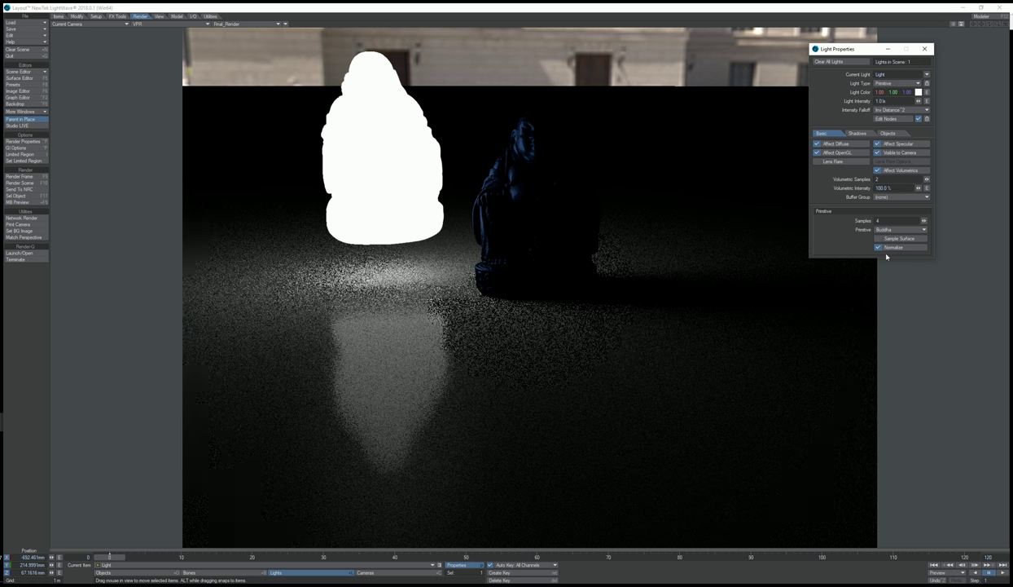
Step: Have the light sample the Buddha surface, raise its luminosity to 100%, and uncheck Visible to Camera
{"action": "left_click", "coordinate": [24, 78]}
{"action": "left_click", "coordinate": [102, 151]}
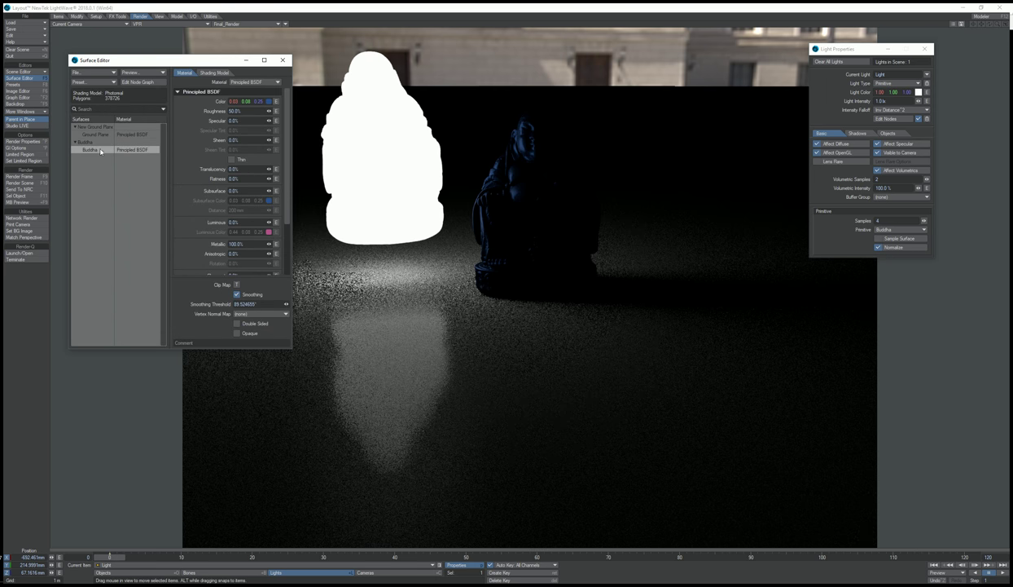
{"action": "left_click", "coordinate": [891, 238]}
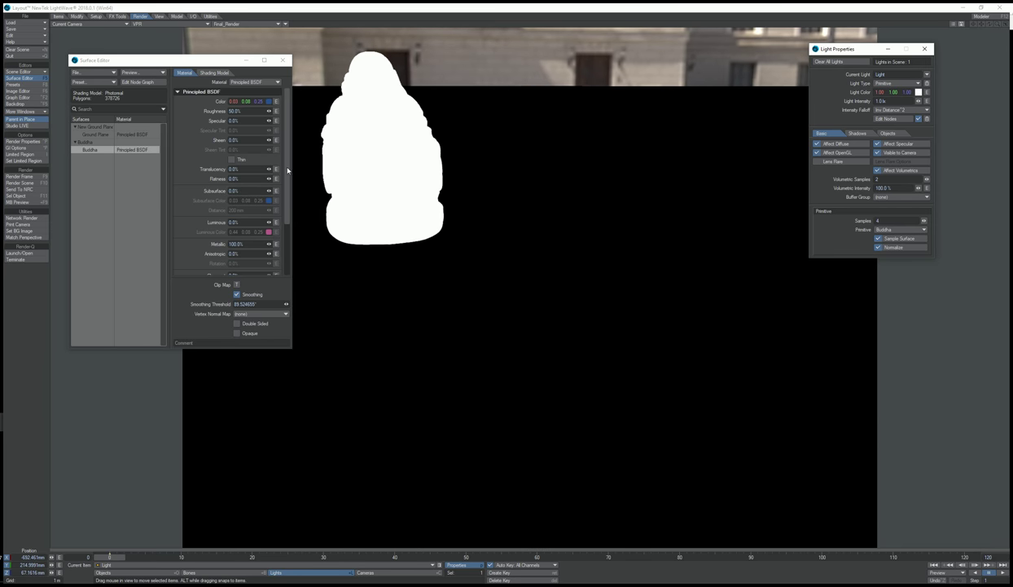
{"action": "left_click_drag", "start_coordinate": [287, 167], "coordinate": [288, 234]}
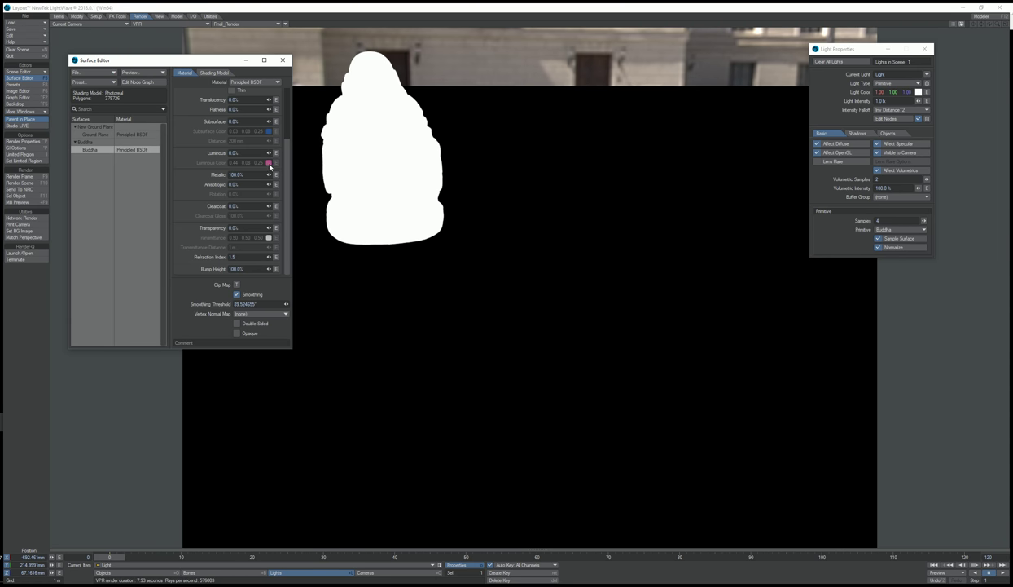
{"action": "mouse_move", "coordinate": [269, 153]}
{"action": "left_mouse_down"}
{"action": "mouse_move", "coordinate": [301, 153]}
{"action": "mouse_move", "coordinate": [268, 155]}
{"action": "left_mouse_up"}
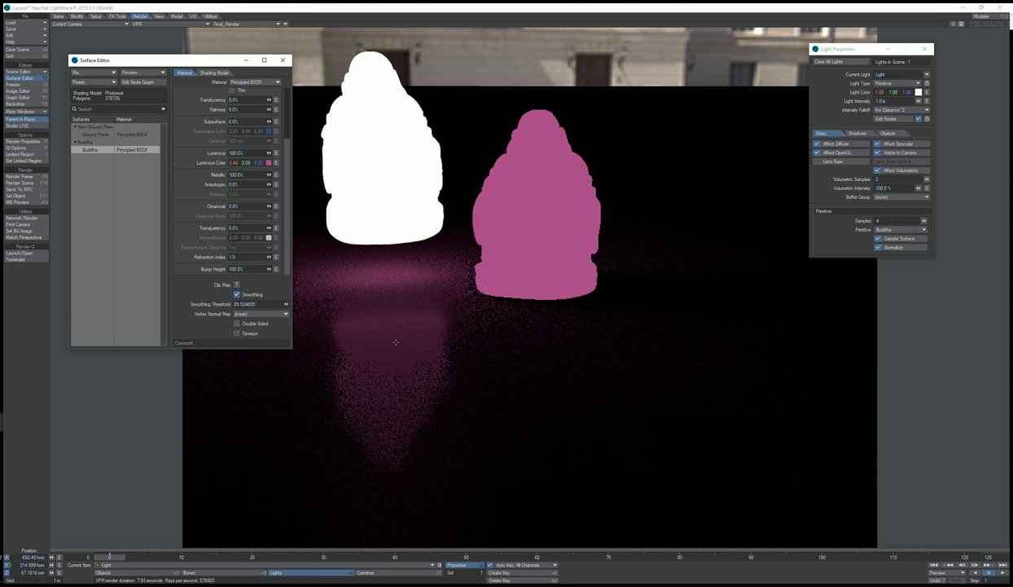
{"action": "left_click", "coordinate": [902, 154]}
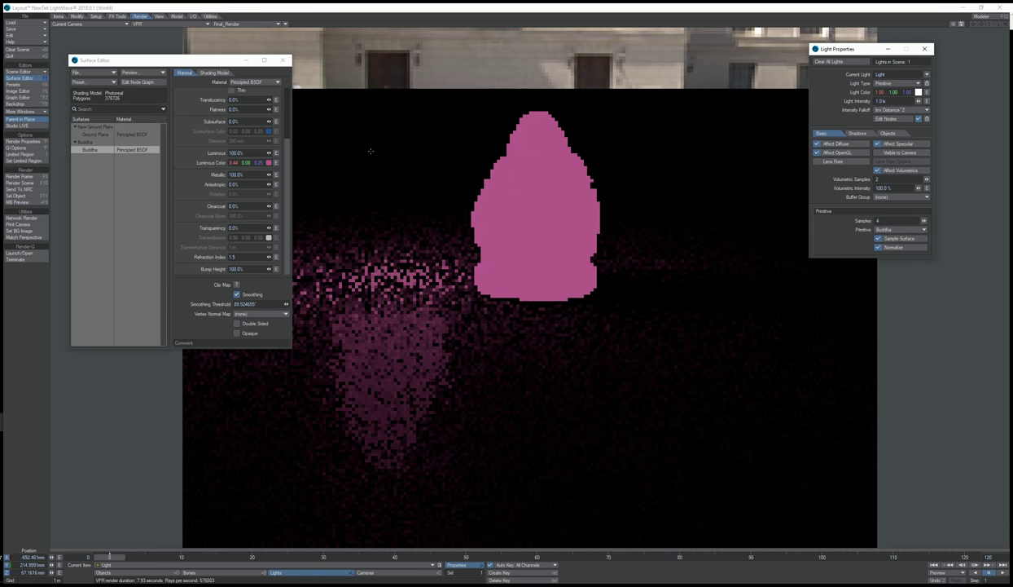
{"action": "left_click", "coordinate": [283, 60]}
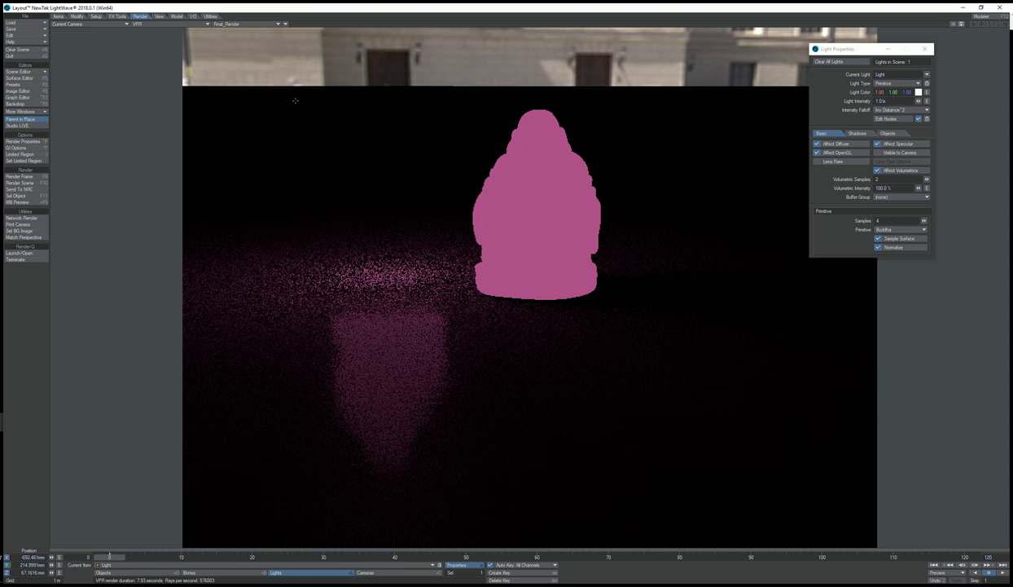